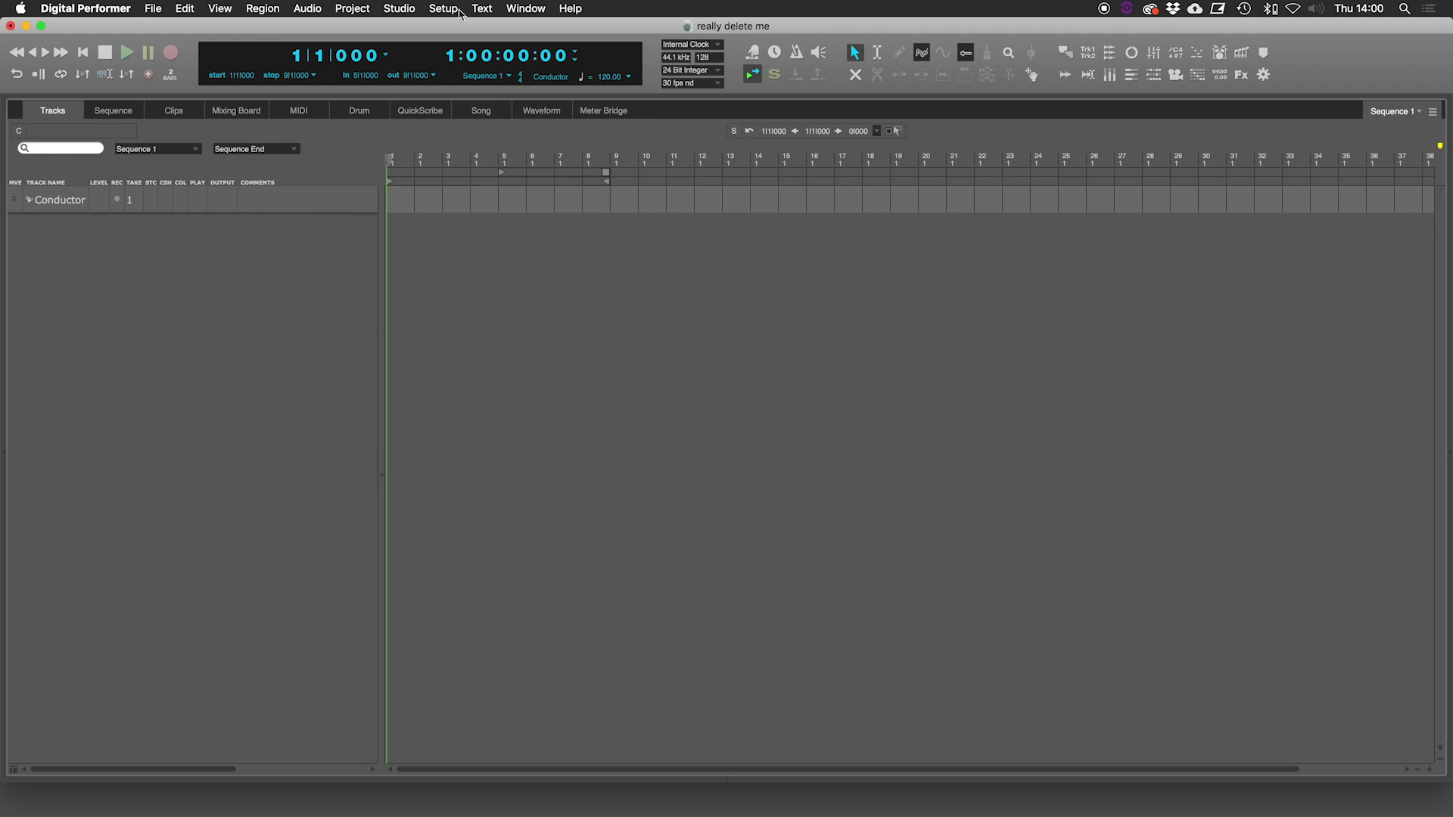
- Add a stereo Plugin Boutique Scaler instrument track, Scaler-1
click(342, 9)
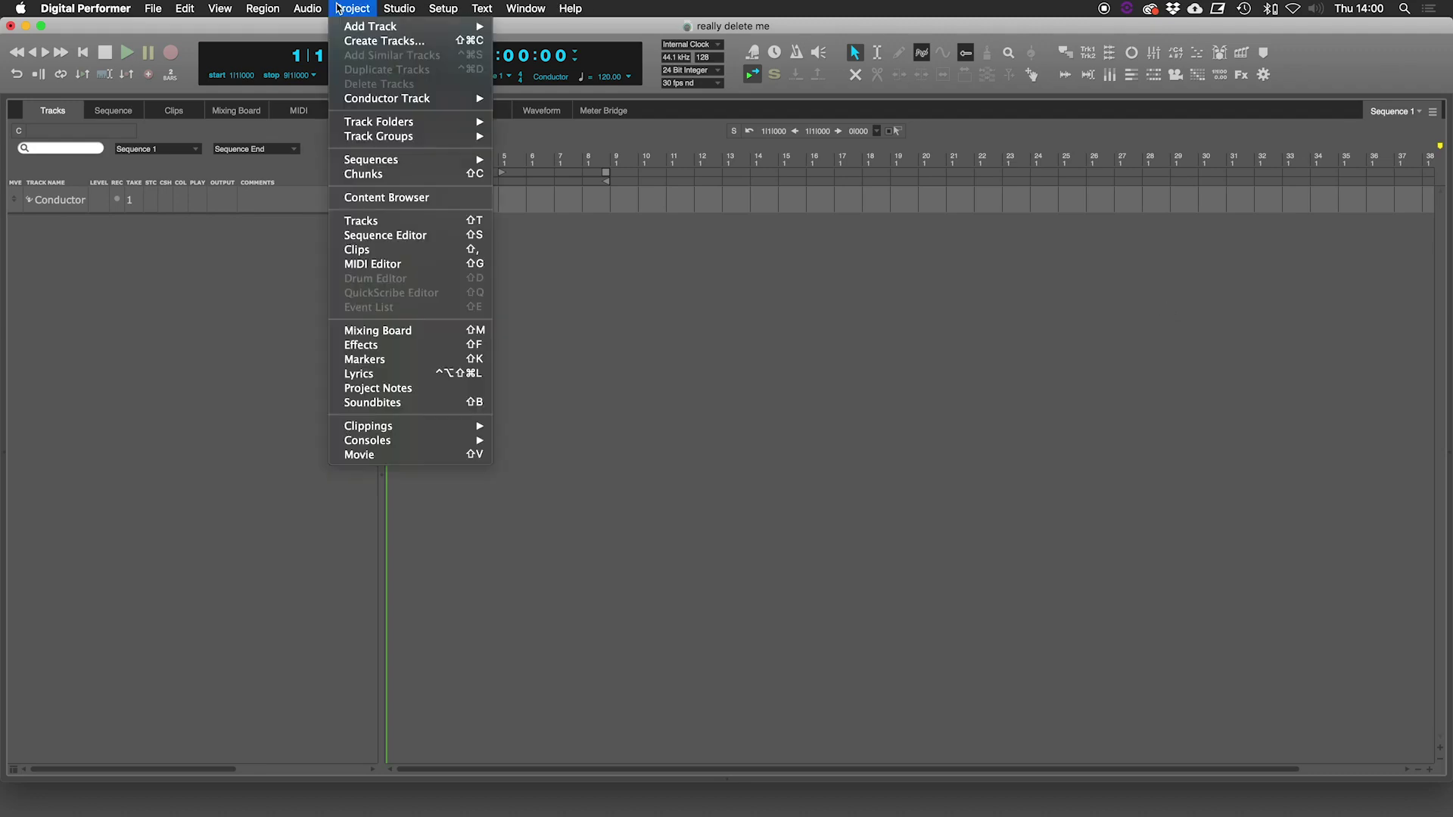
mouse_move(352, 28)
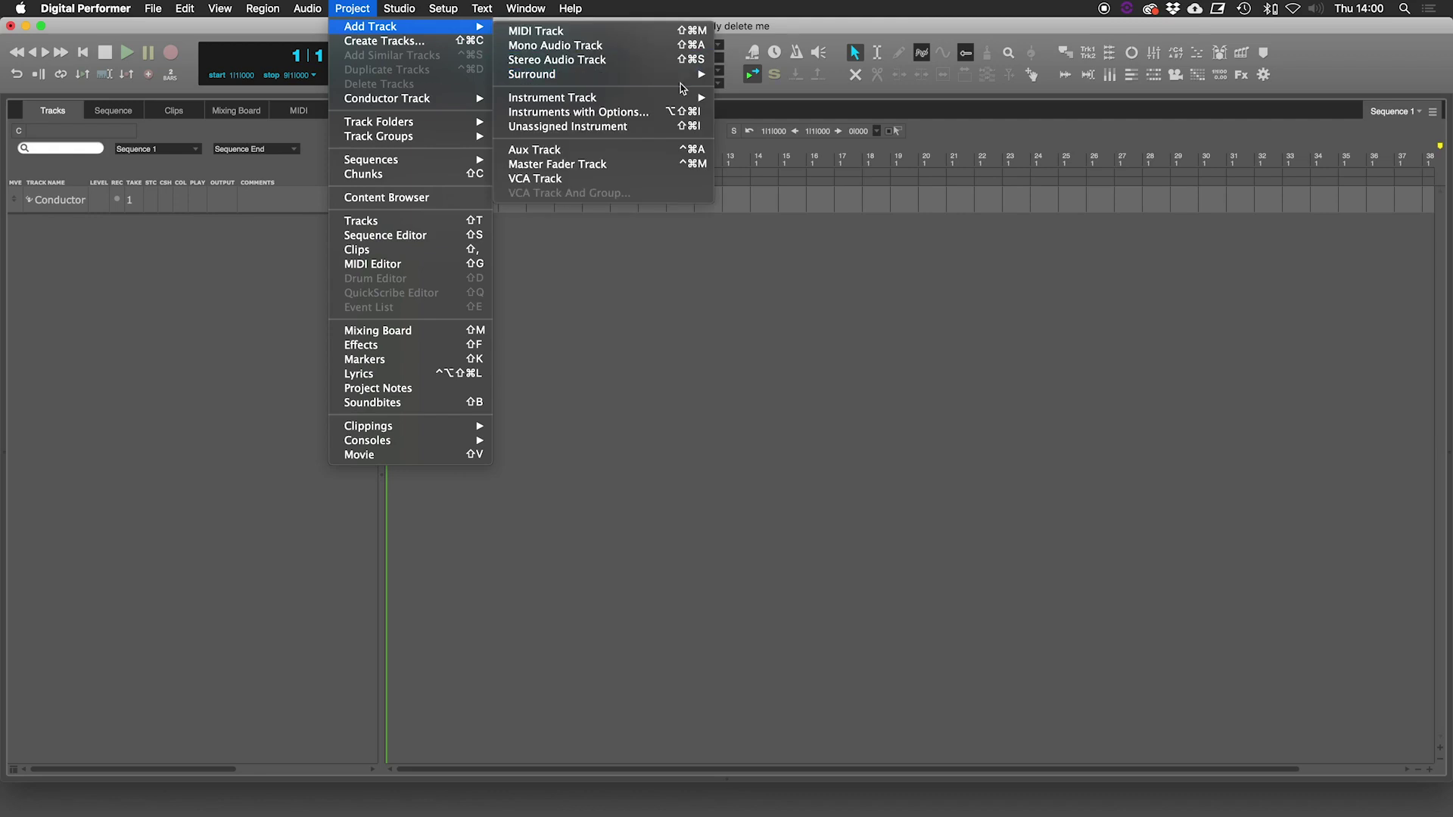
mouse_move(683, 99)
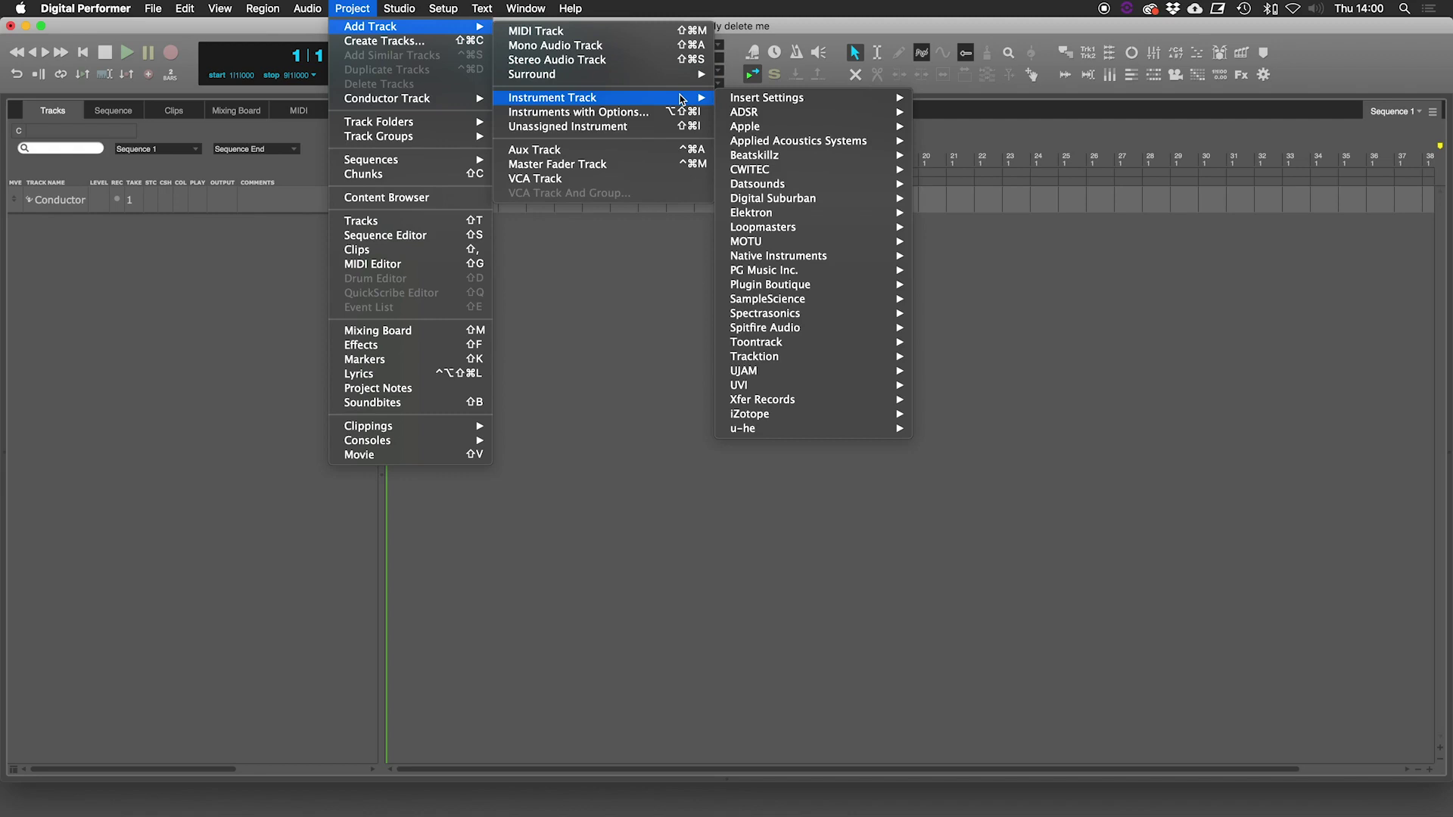
mouse_move(832, 286)
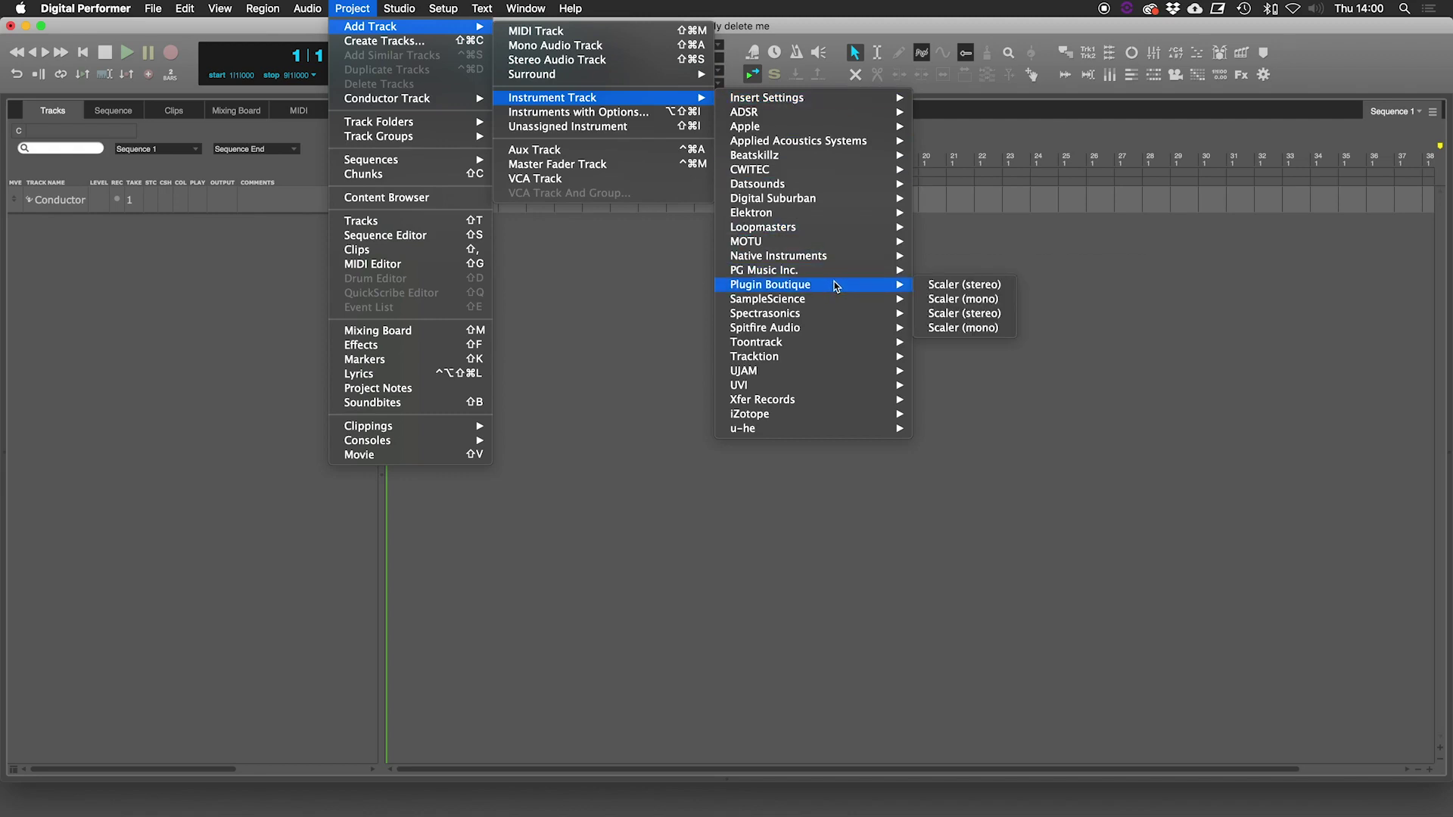
click(948, 318)
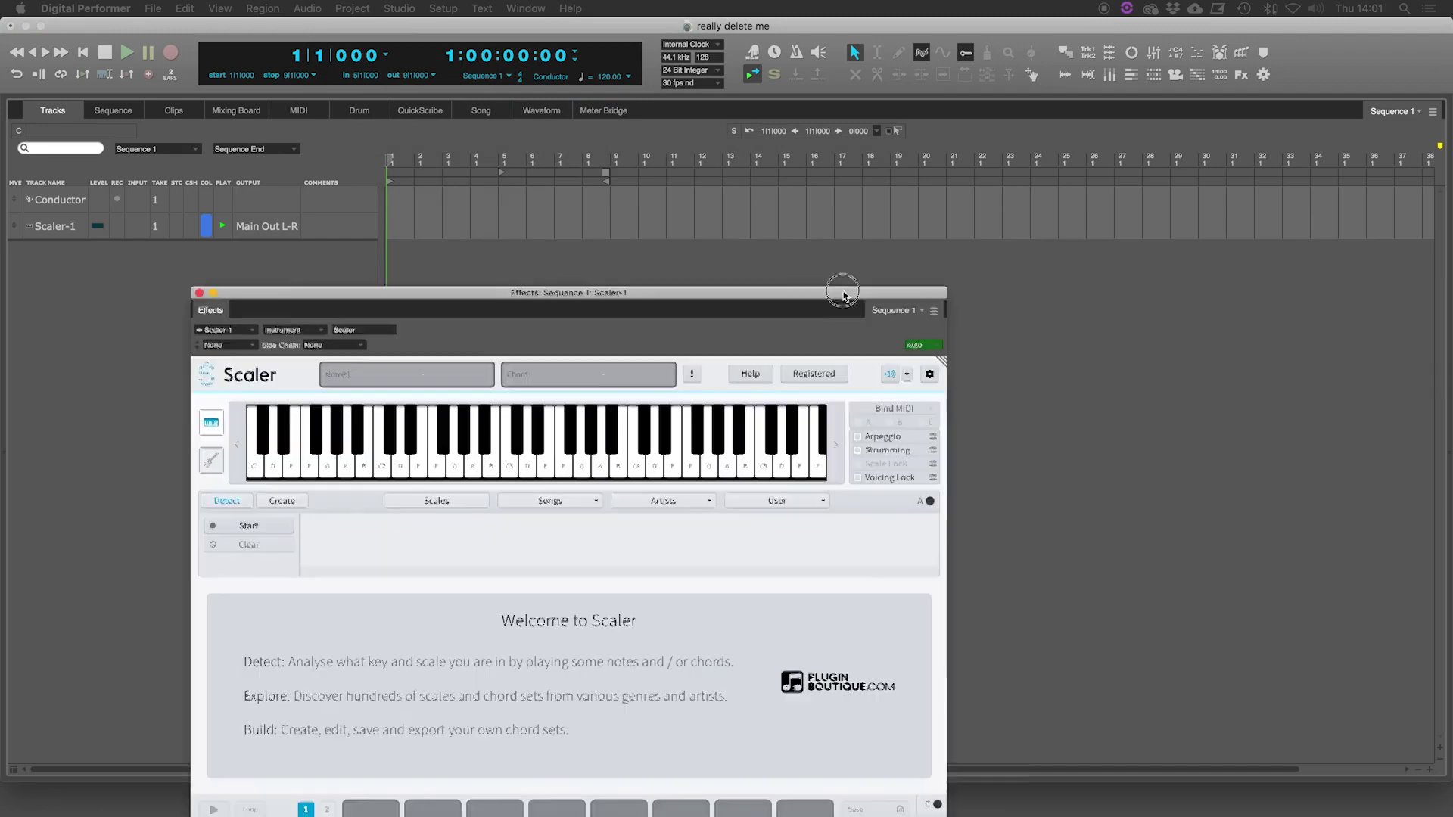
- Move the Scaler plugin window aside and return focus to the main project window
drag(843, 292, 1123, 114)
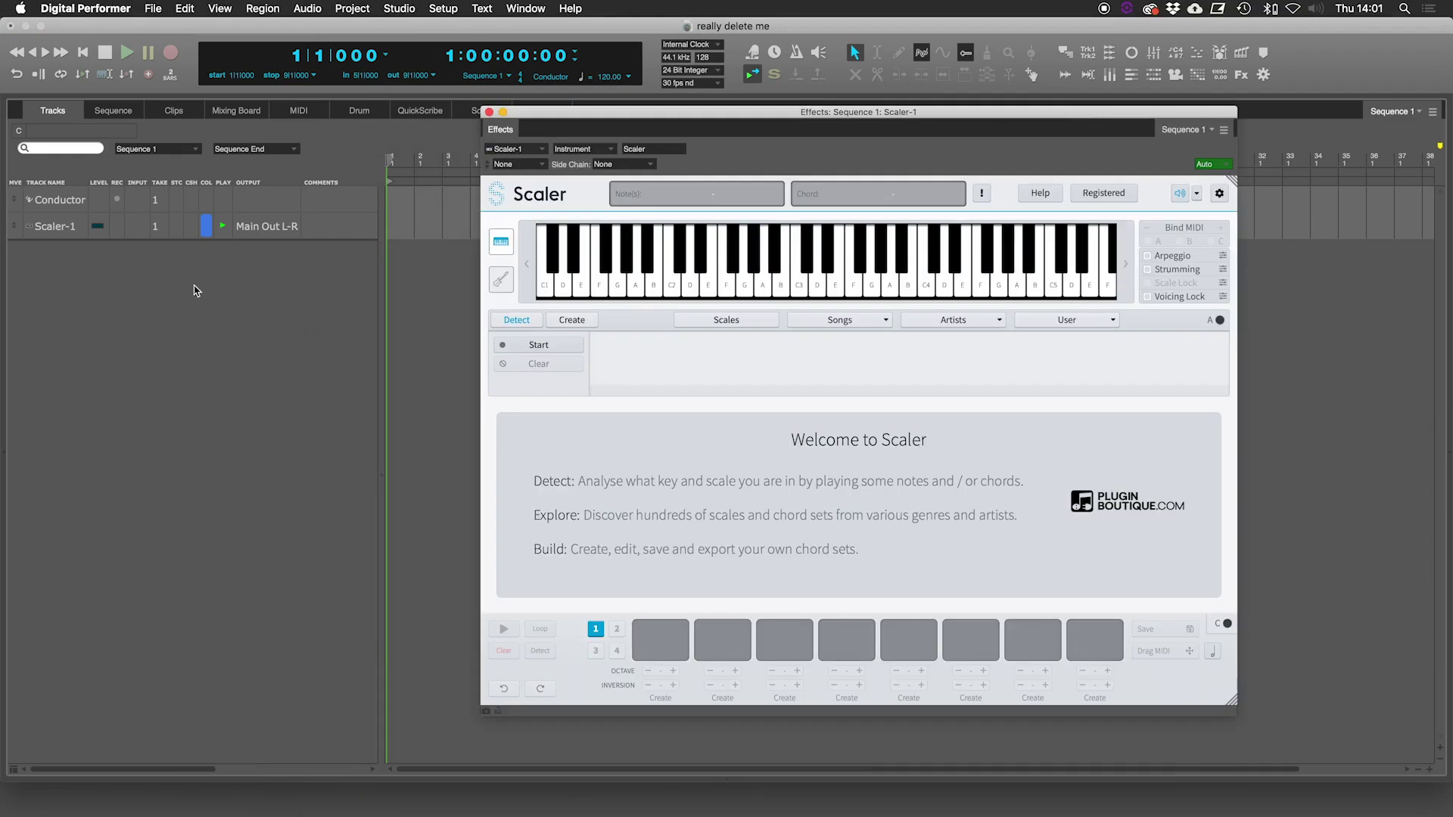
click(262, 272)
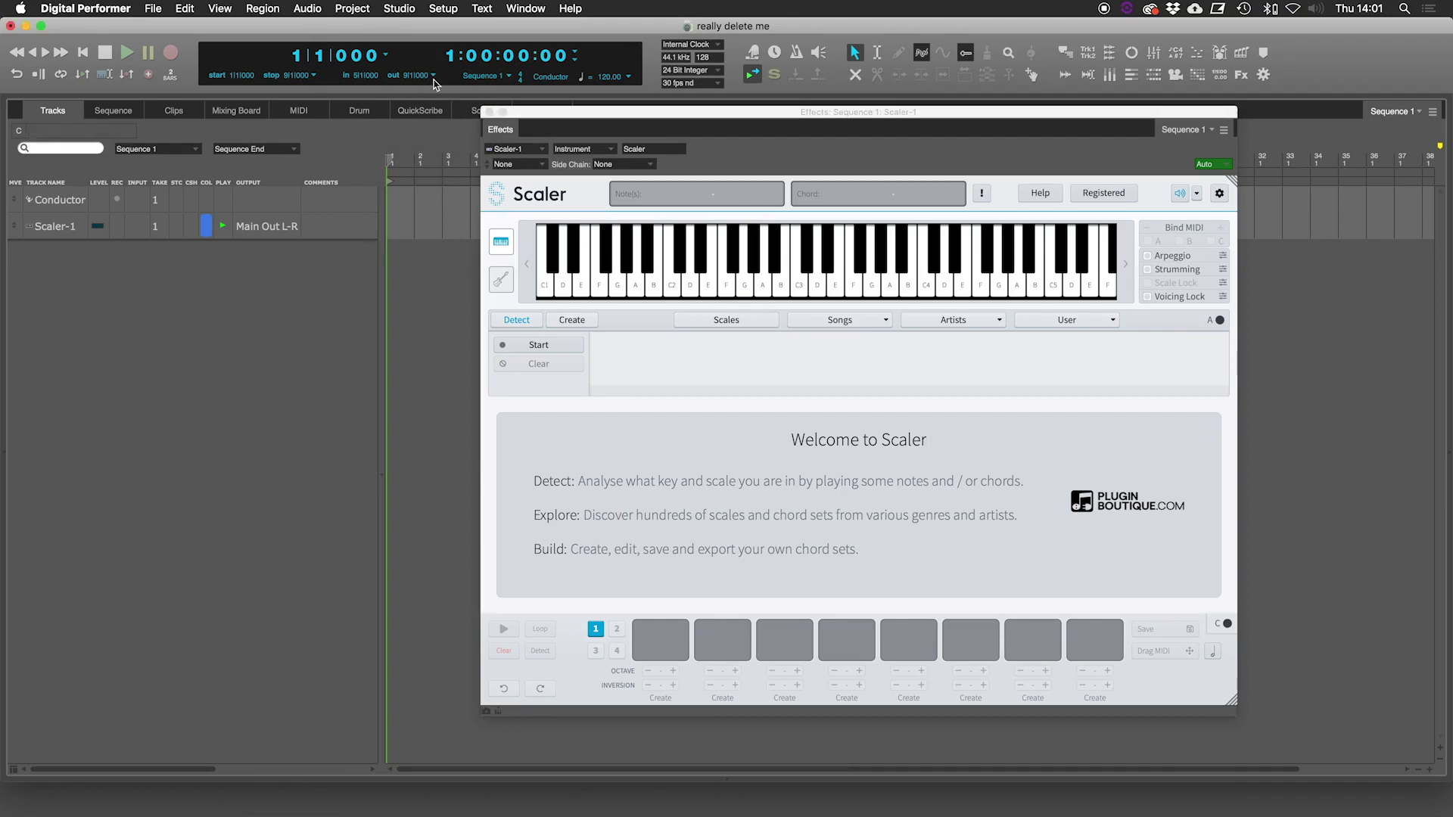
click(413, 11)
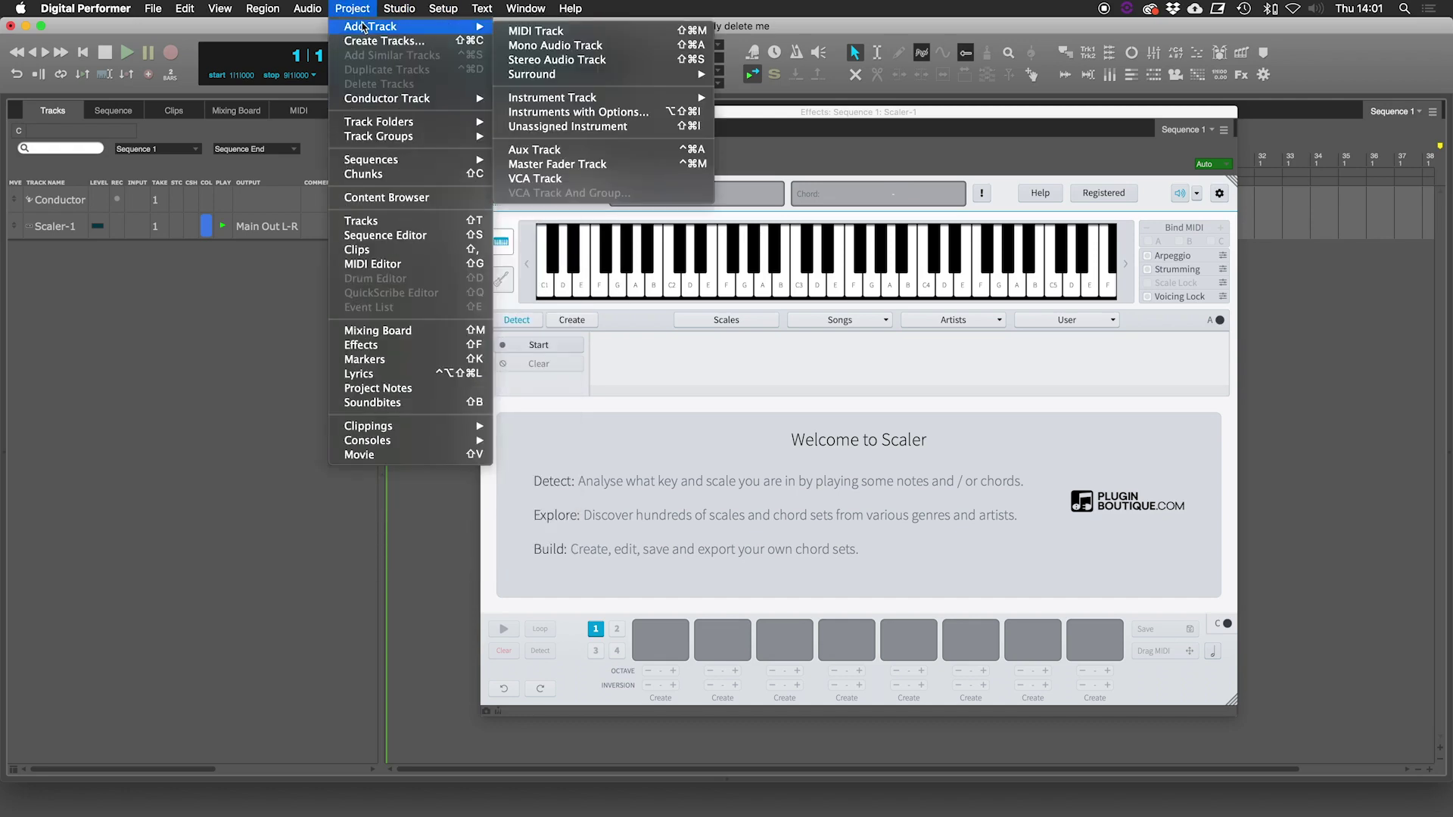
- Add a new MIDI track, MIDI-1, moving the Scaler window out of the way
click(620, 37)
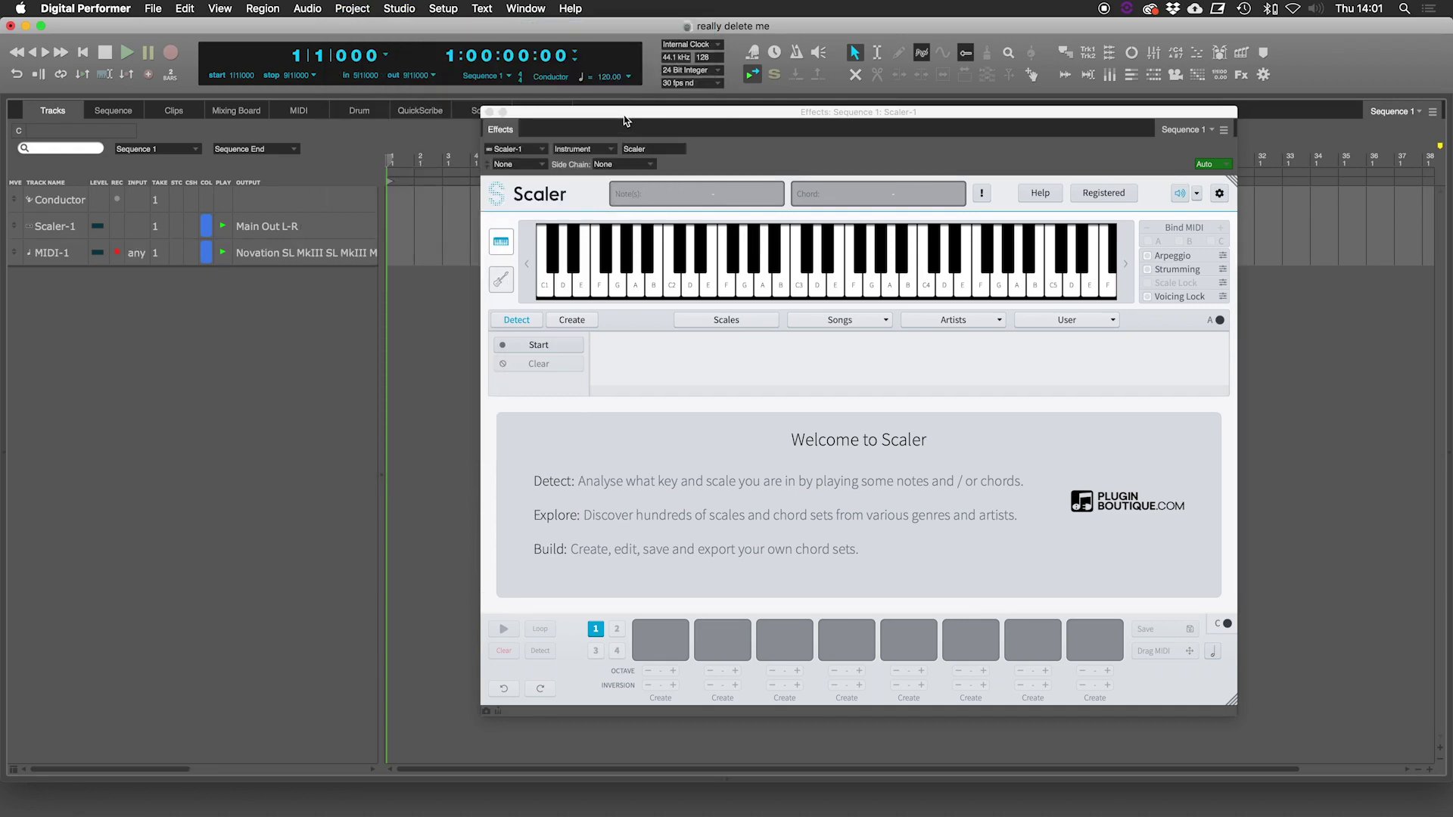
drag(618, 123, 742, 172)
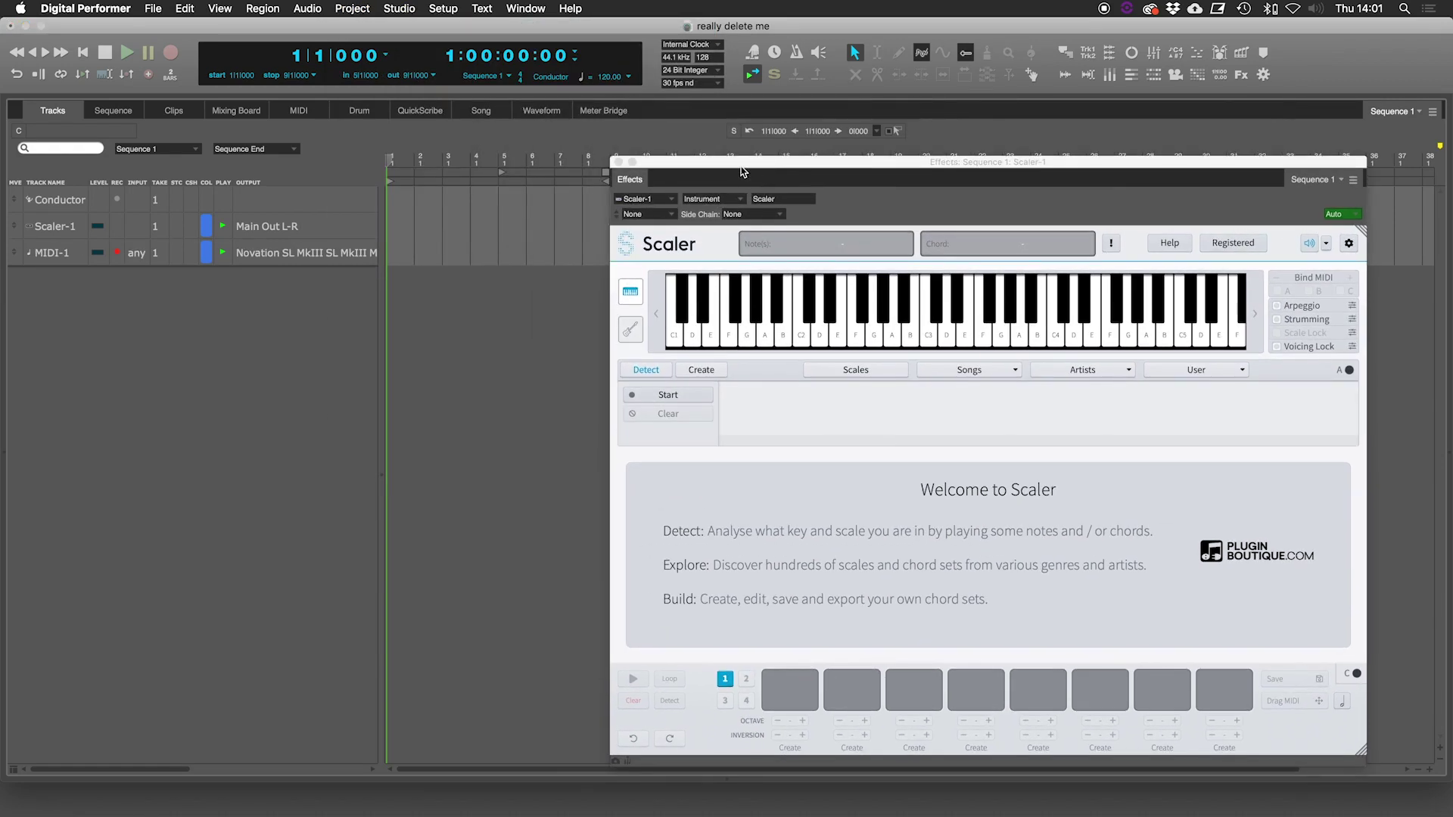
click(145, 260)
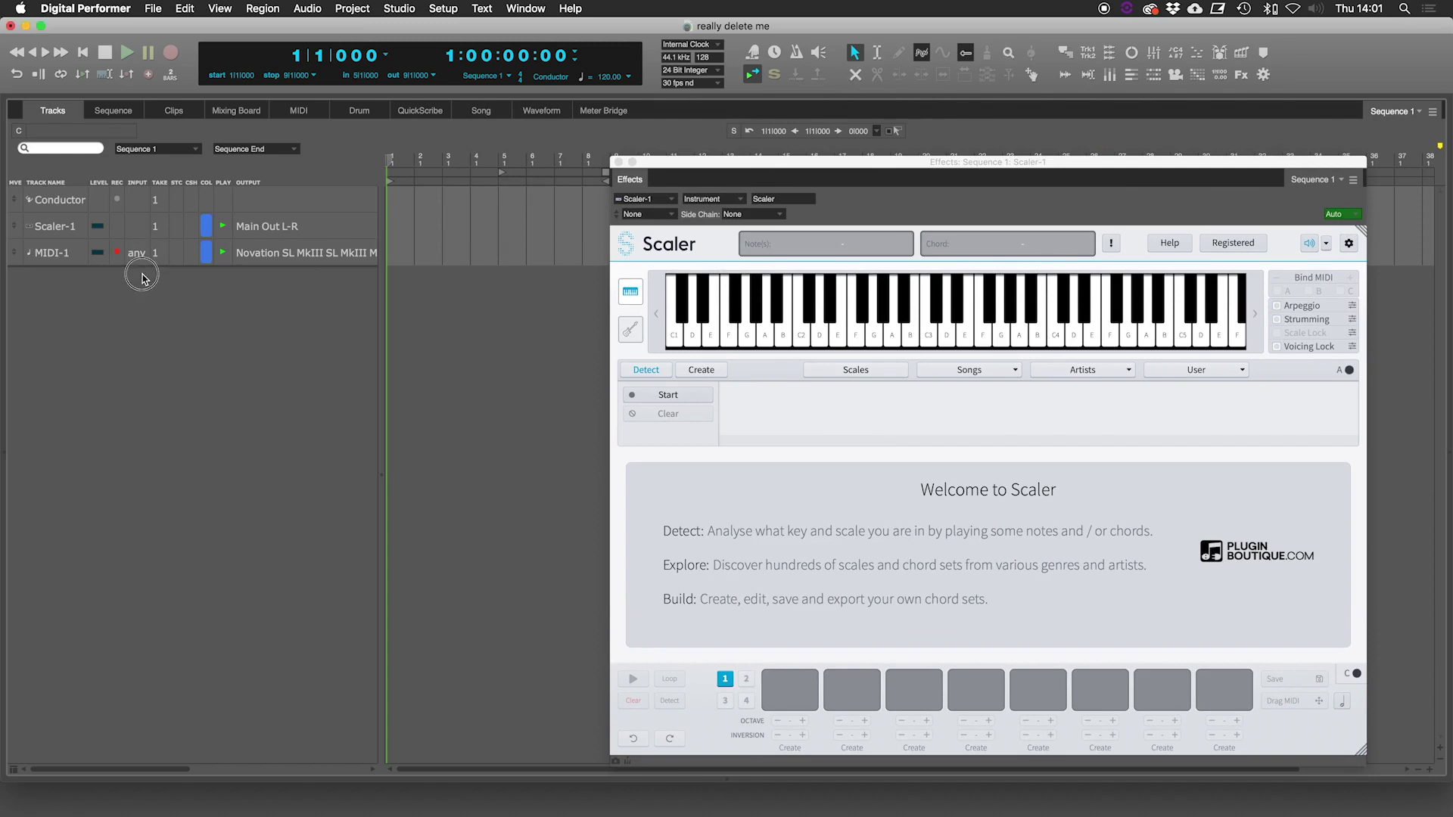
- Route MIDI-1's output to Scaler-1 > Scaler-1-1 and recheck the output port list
click(330, 257)
mouse_move(340, 232)
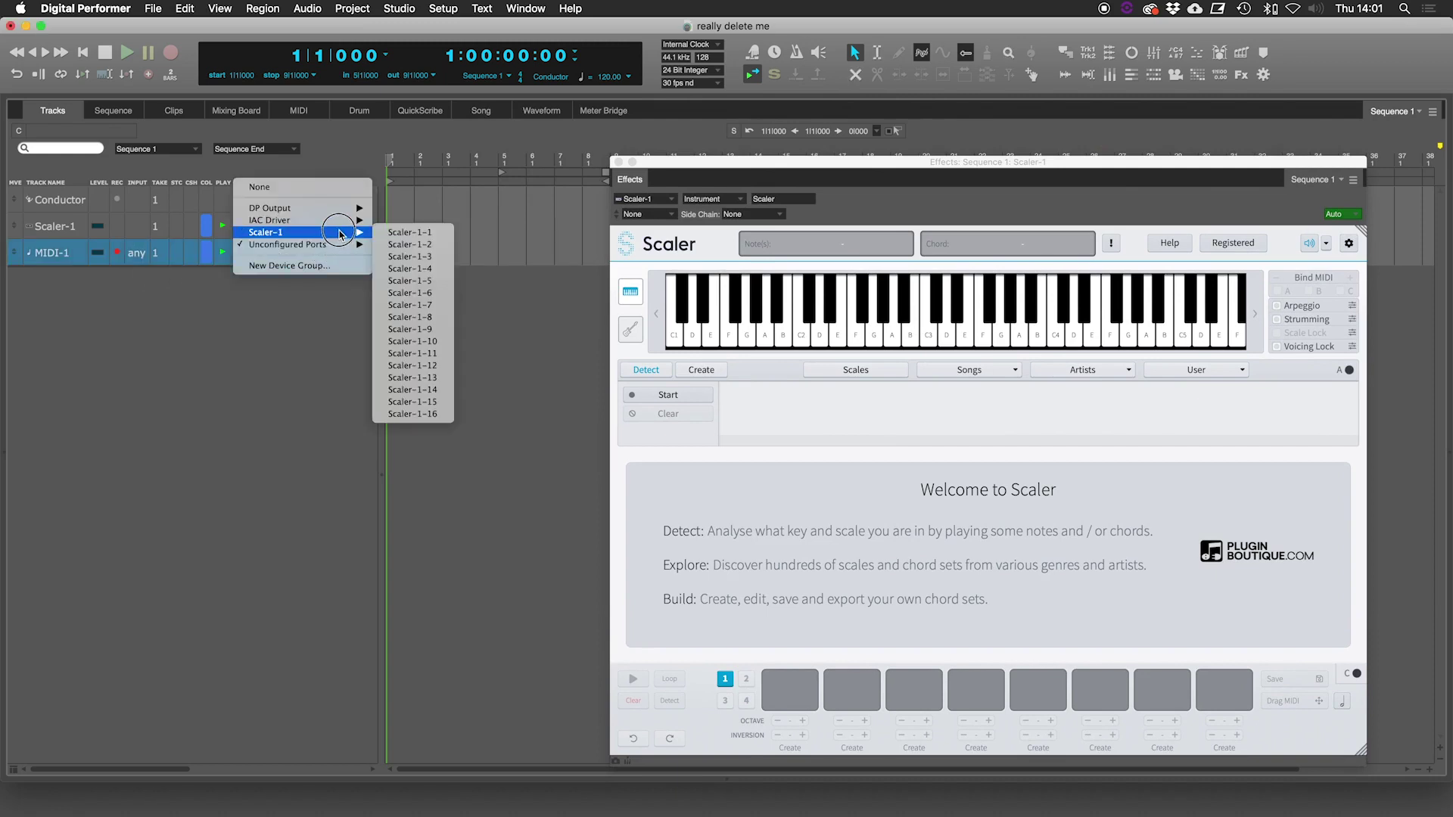
click(398, 233)
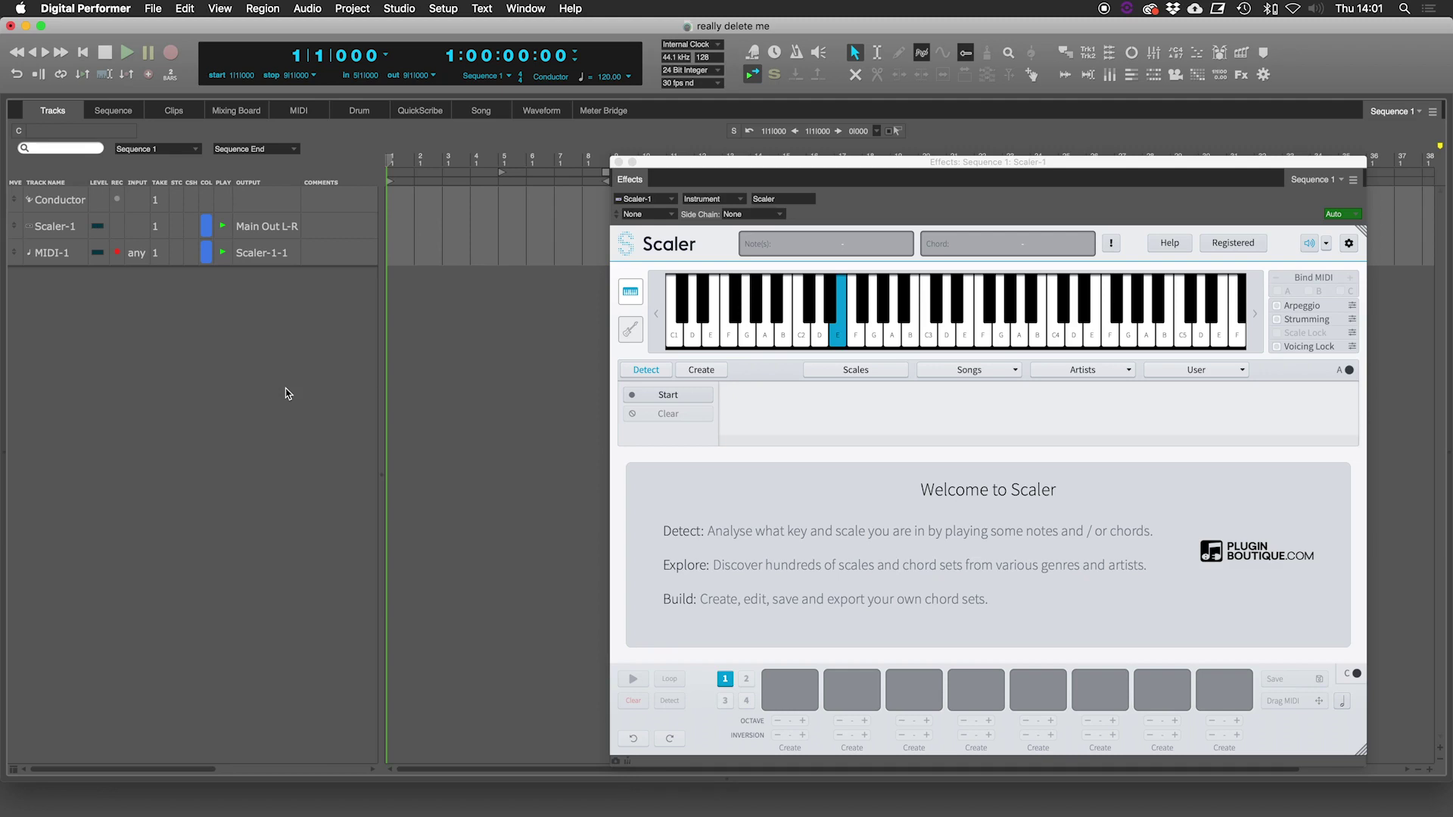
click(280, 257)
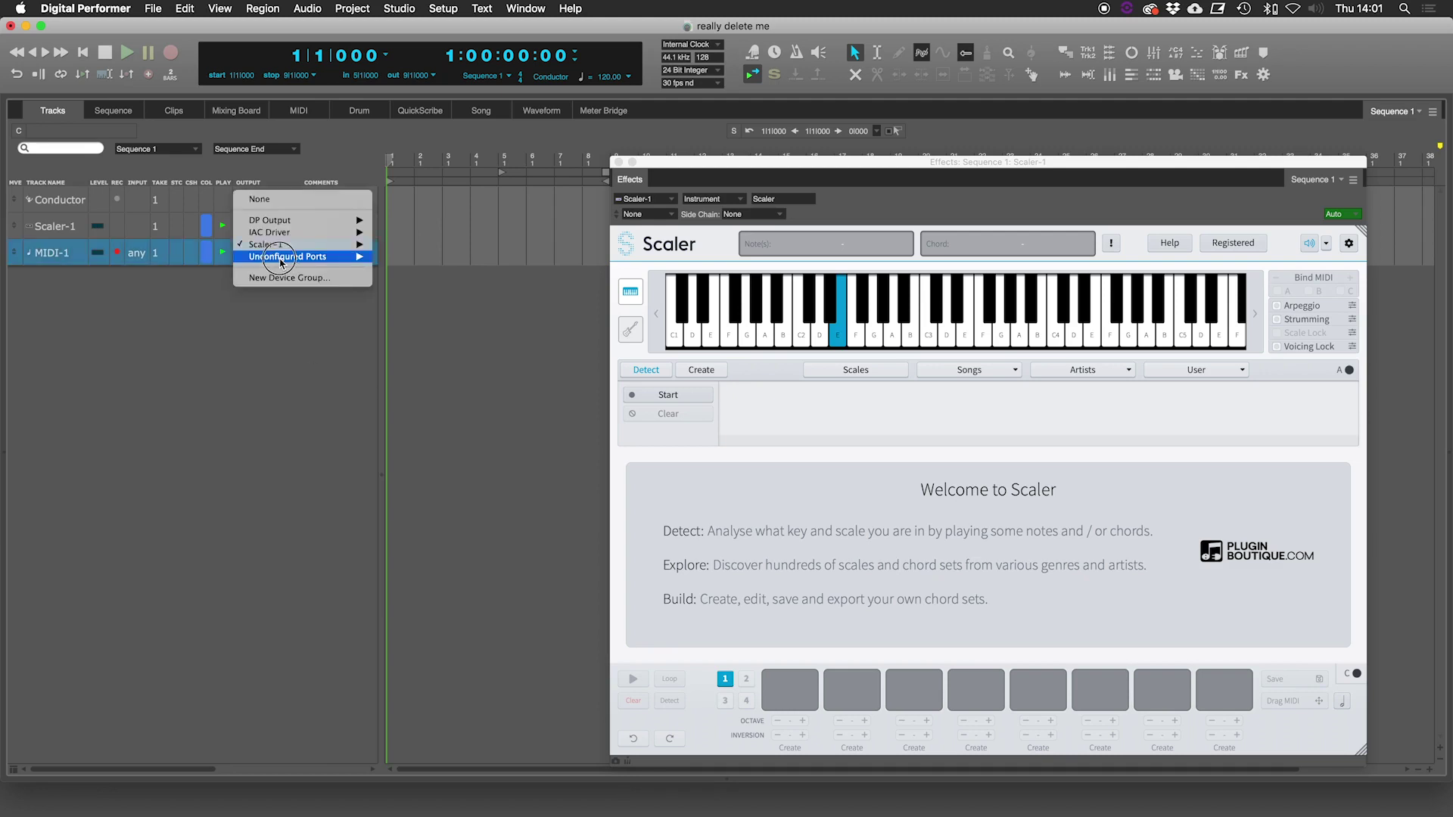
mouse_move(280, 259)
click(48, 258)
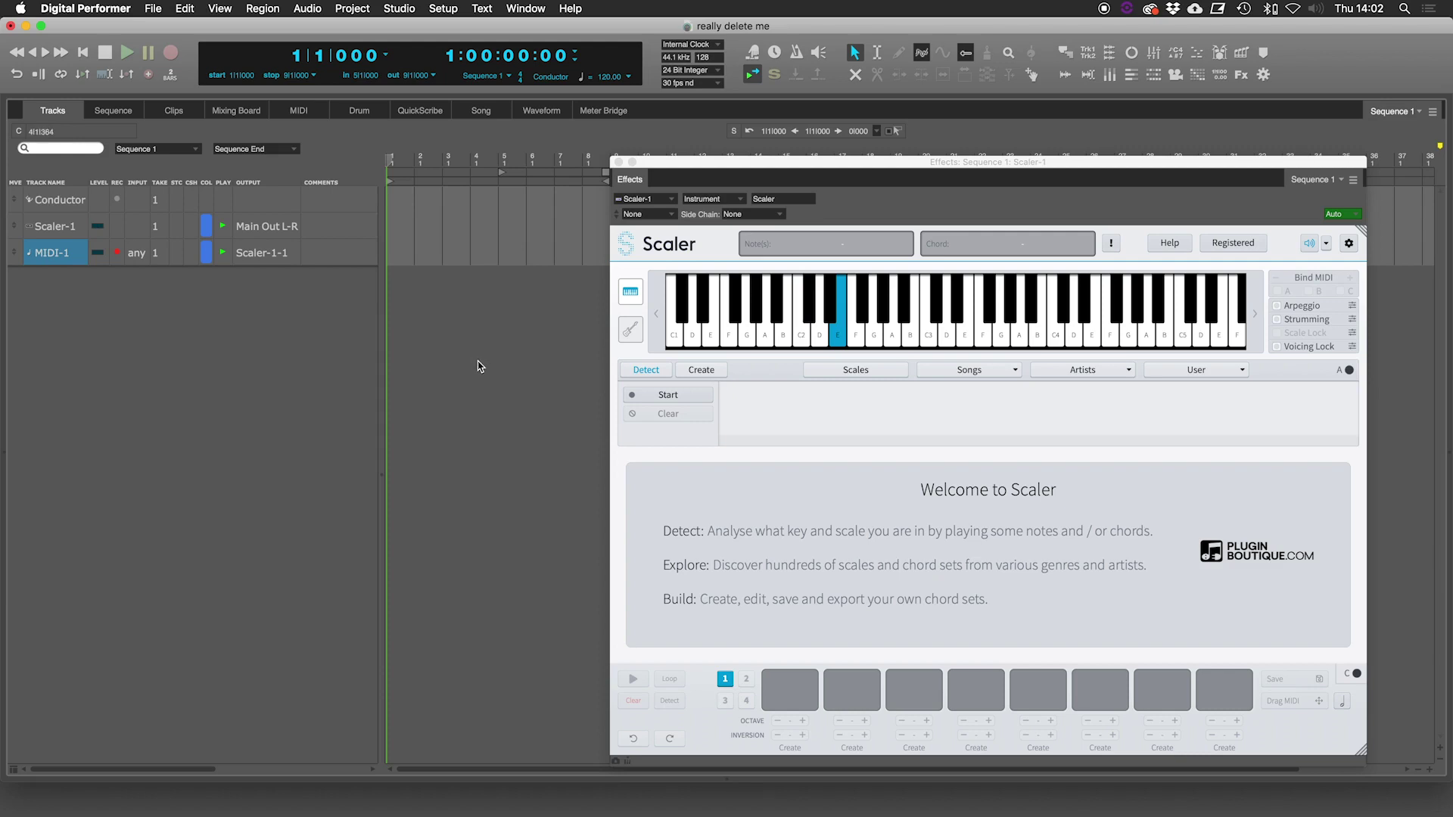
click(413, 10)
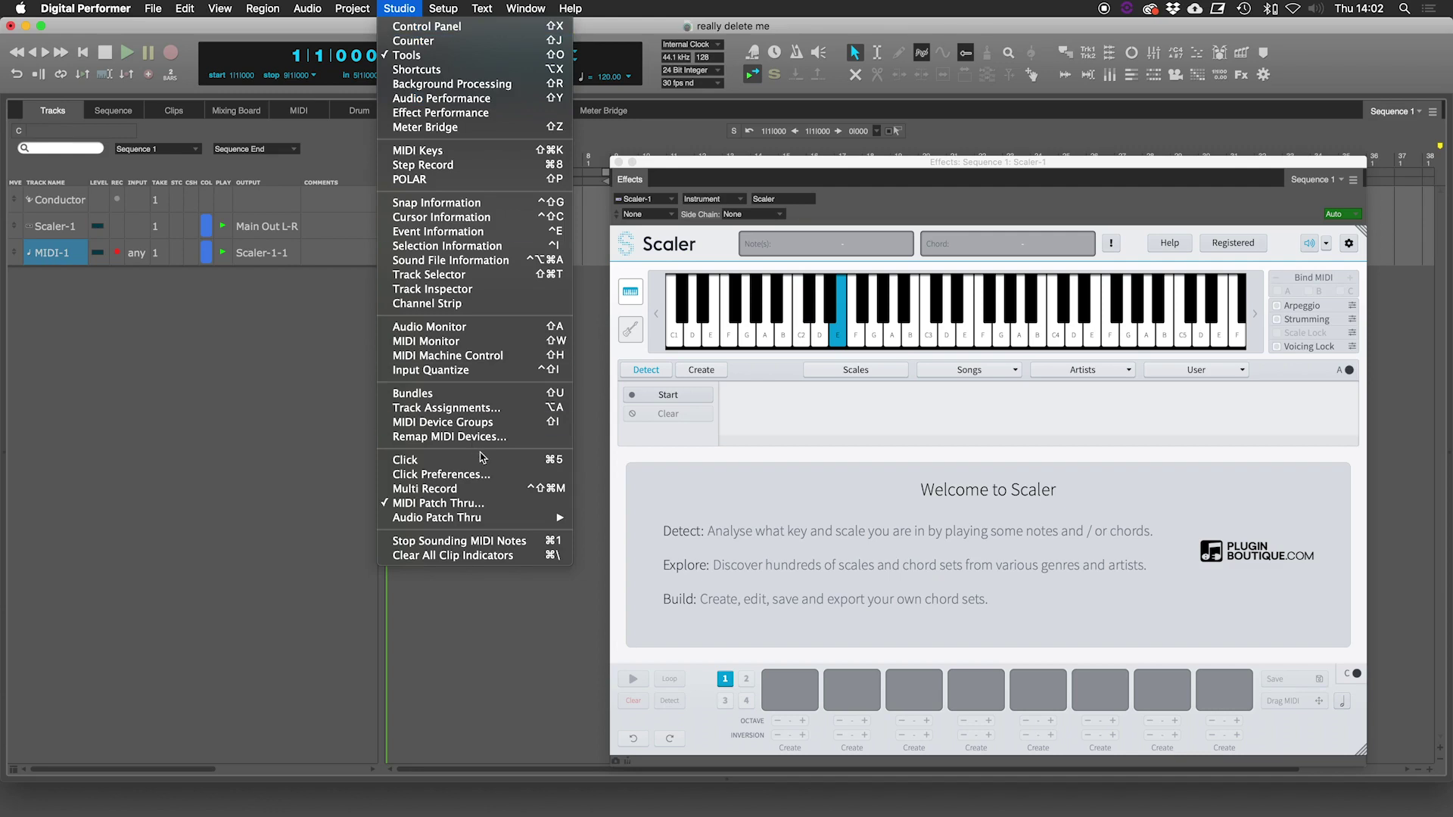
- Enable Multi Record and widen the track list to show the play and output columns
click(478, 492)
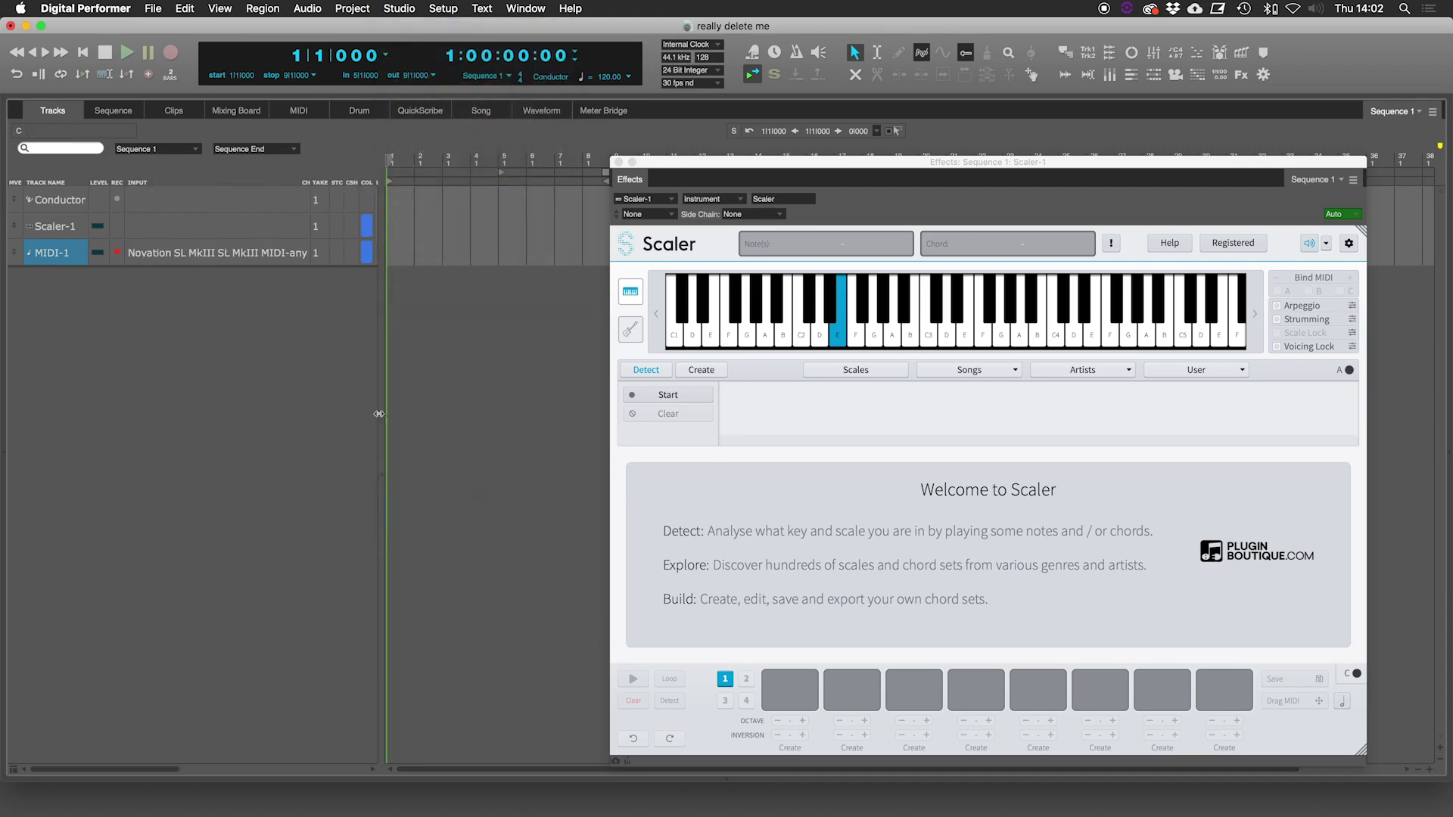
scroll(384, 413, right, 1)
click(385, 476)
drag(385, 477, 467, 477)
- Confirm MIDI-1's input stays on the Novation SL MkIII keyboard, then clear the track selection
click(254, 256)
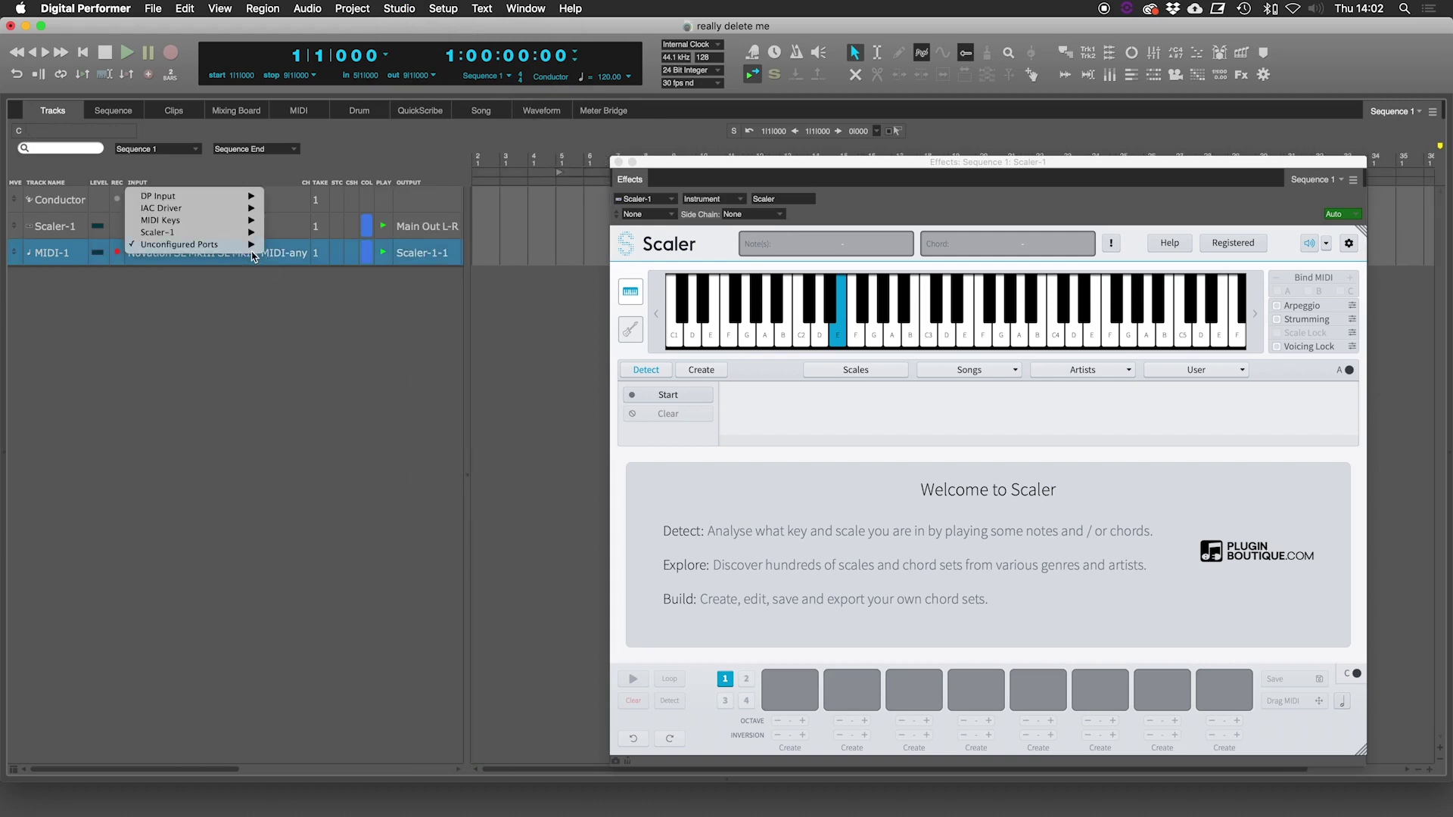
mouse_move(225, 246)
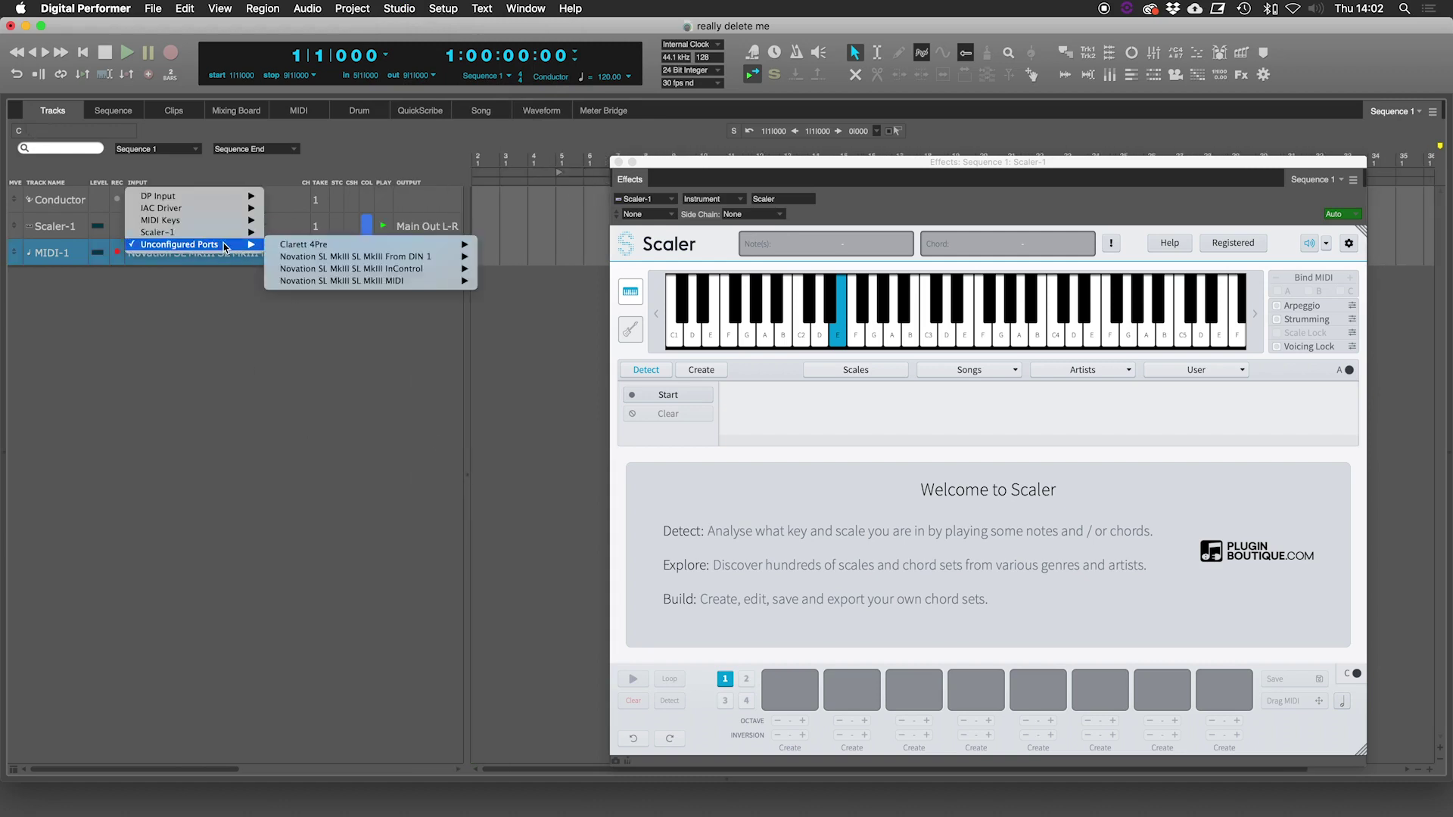
click(231, 366)
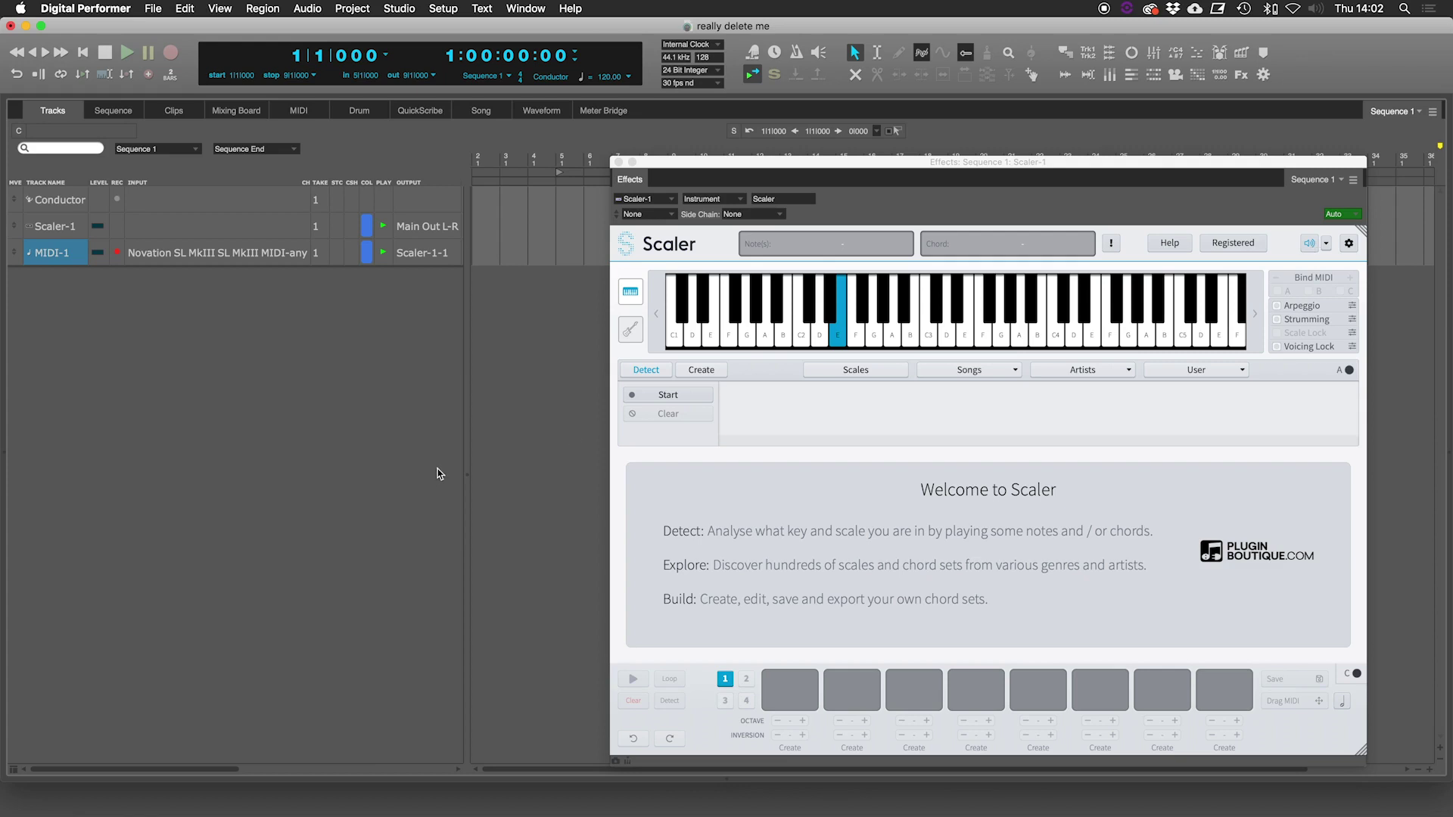
click(400, 465)
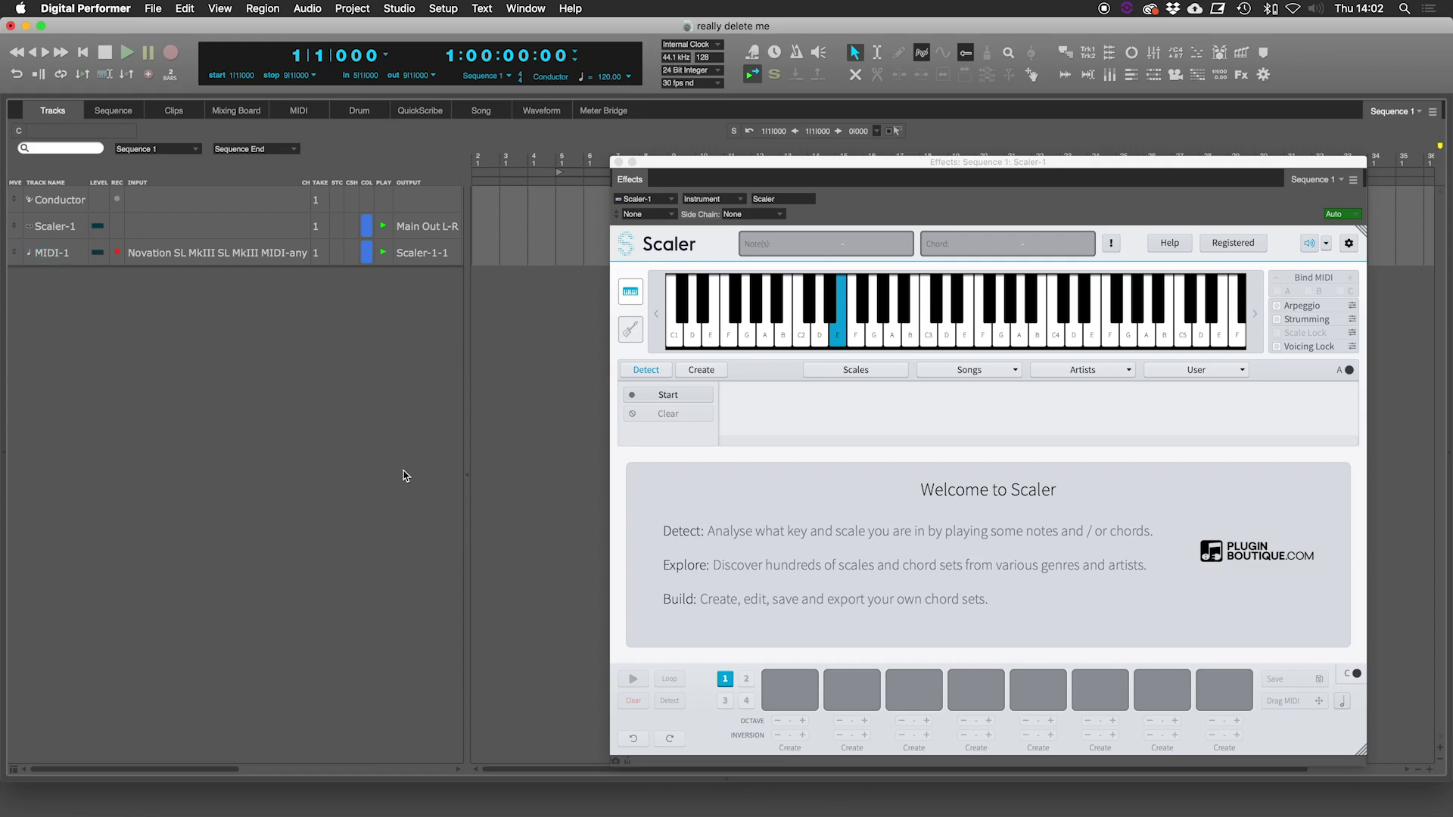
- Add a stereo Spitfire Audio LABS instrument track, LABS-1, then move and close its plugin window
click(354, 8)
mouse_move(370, 26)
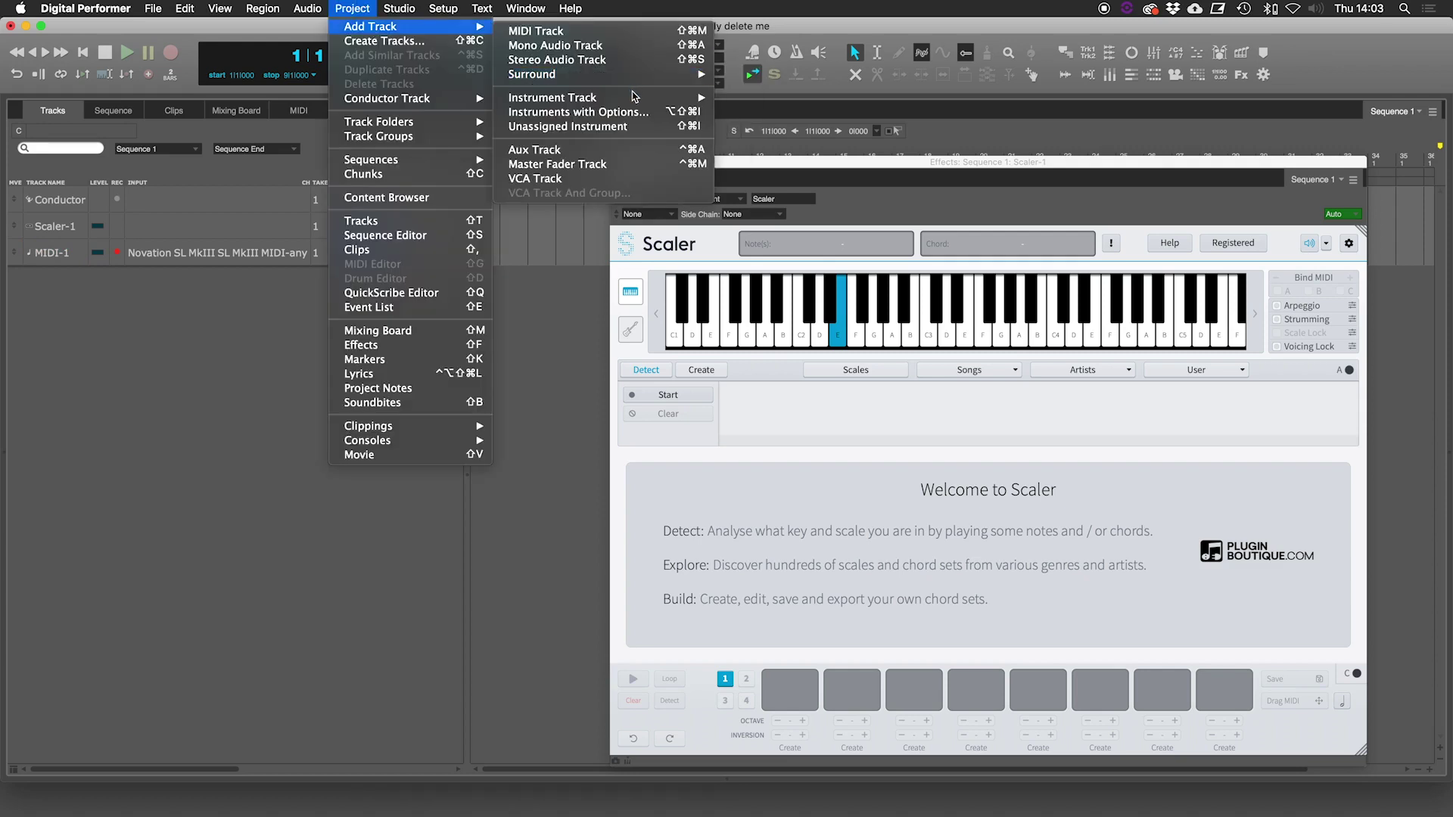
mouse_move(634, 96)
mouse_move(829, 299)
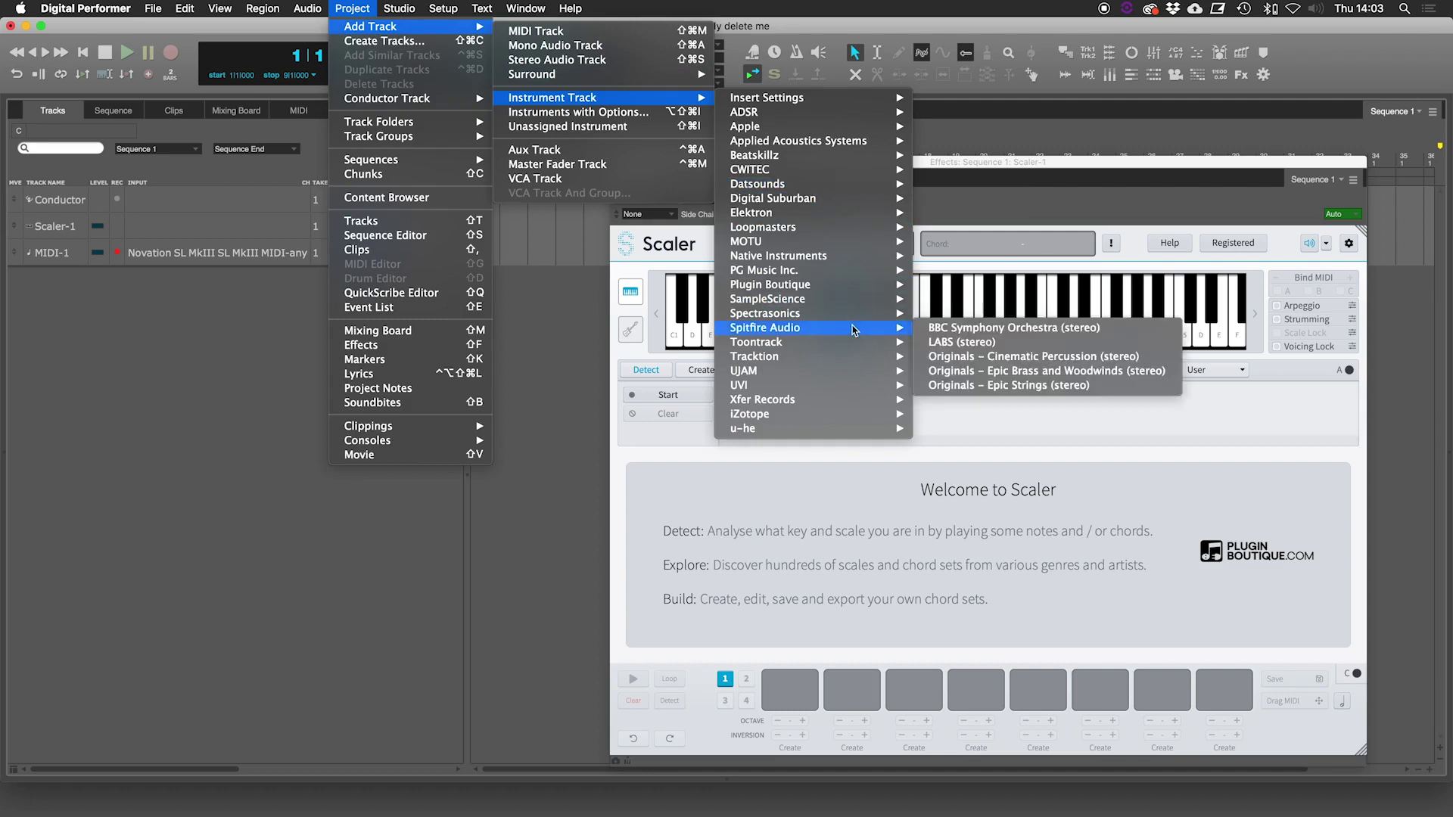
mouse_move(855, 332)
click(974, 344)
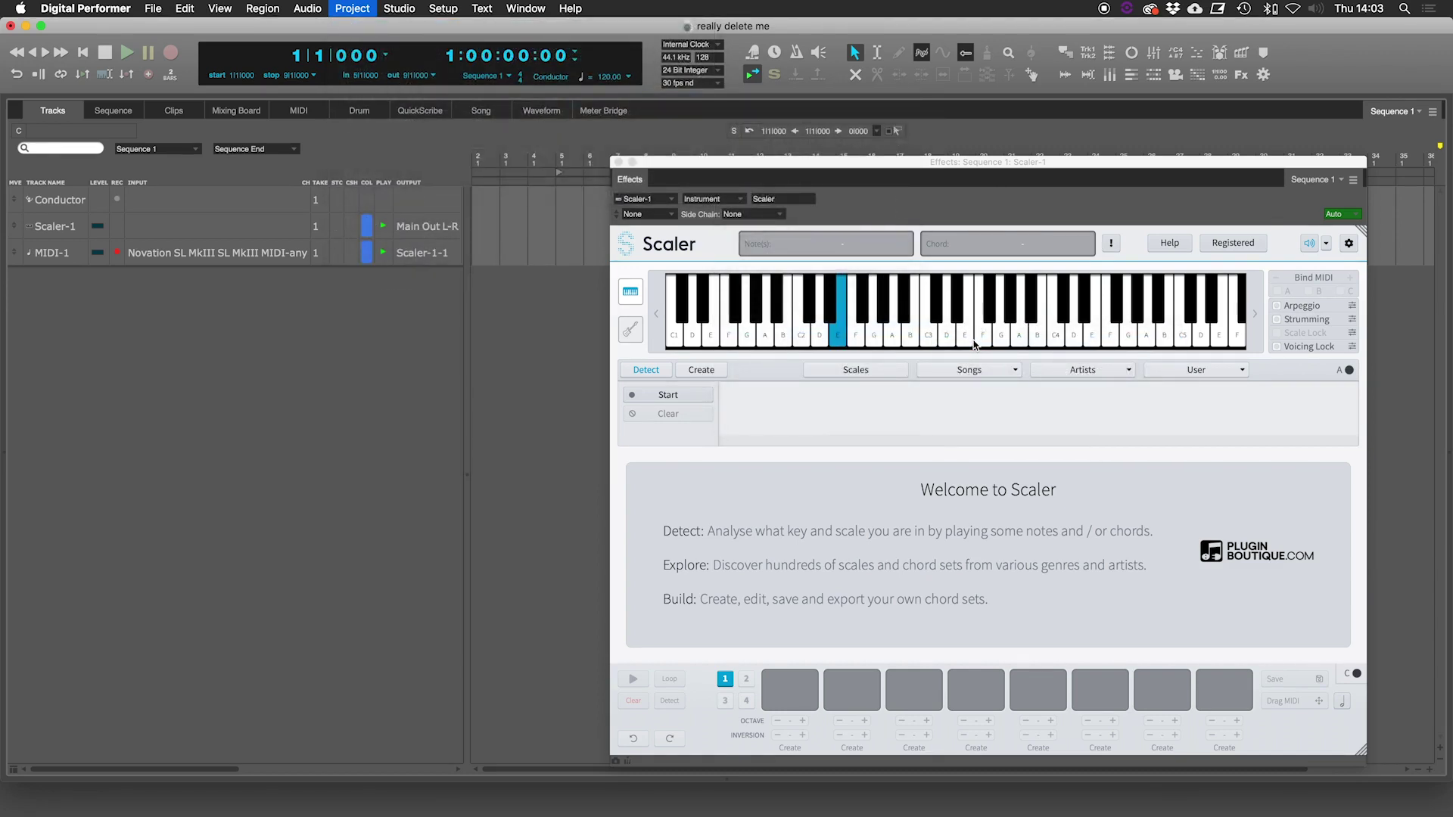
drag(1261, 174, 1199, 159)
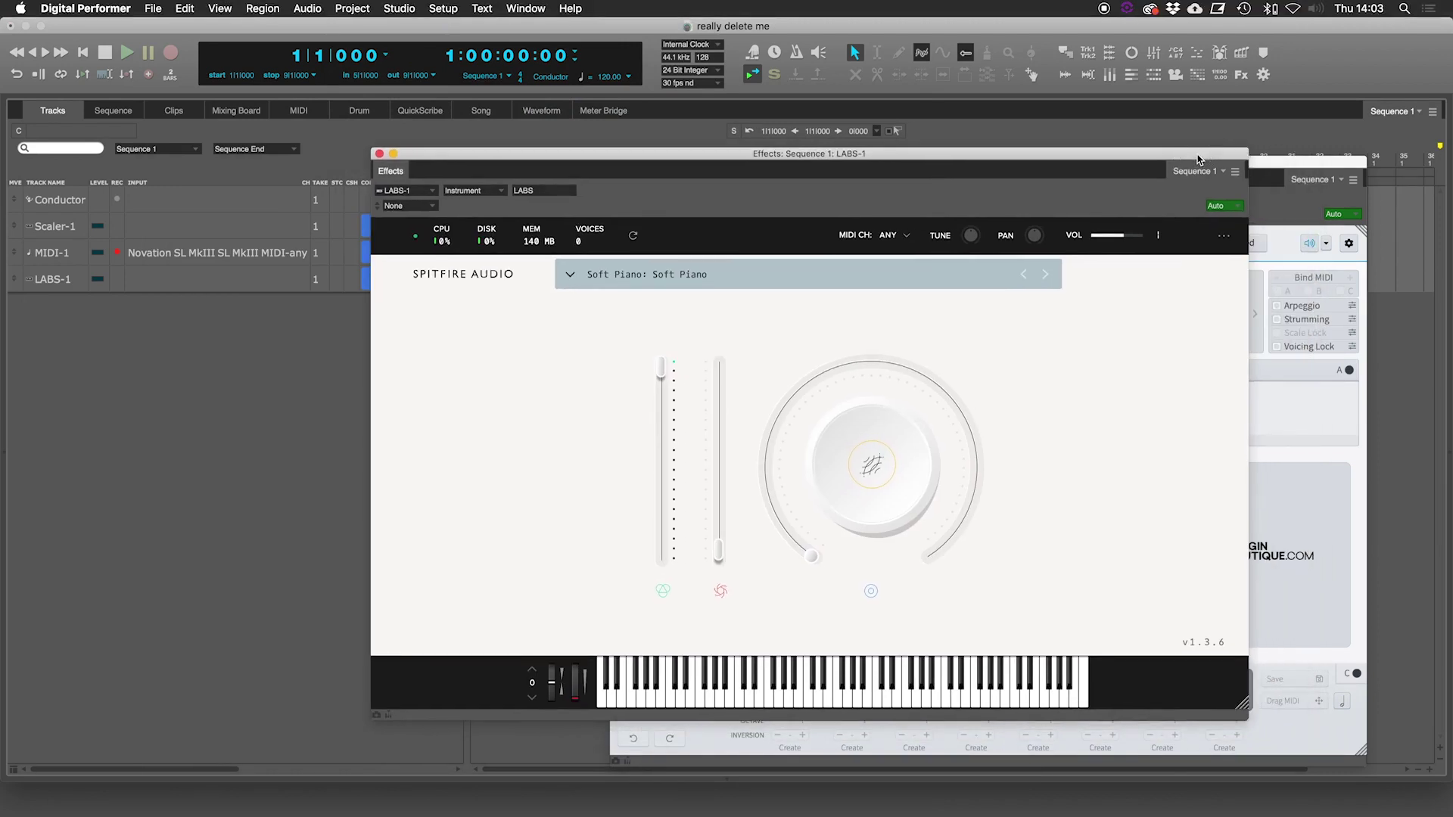
click(380, 154)
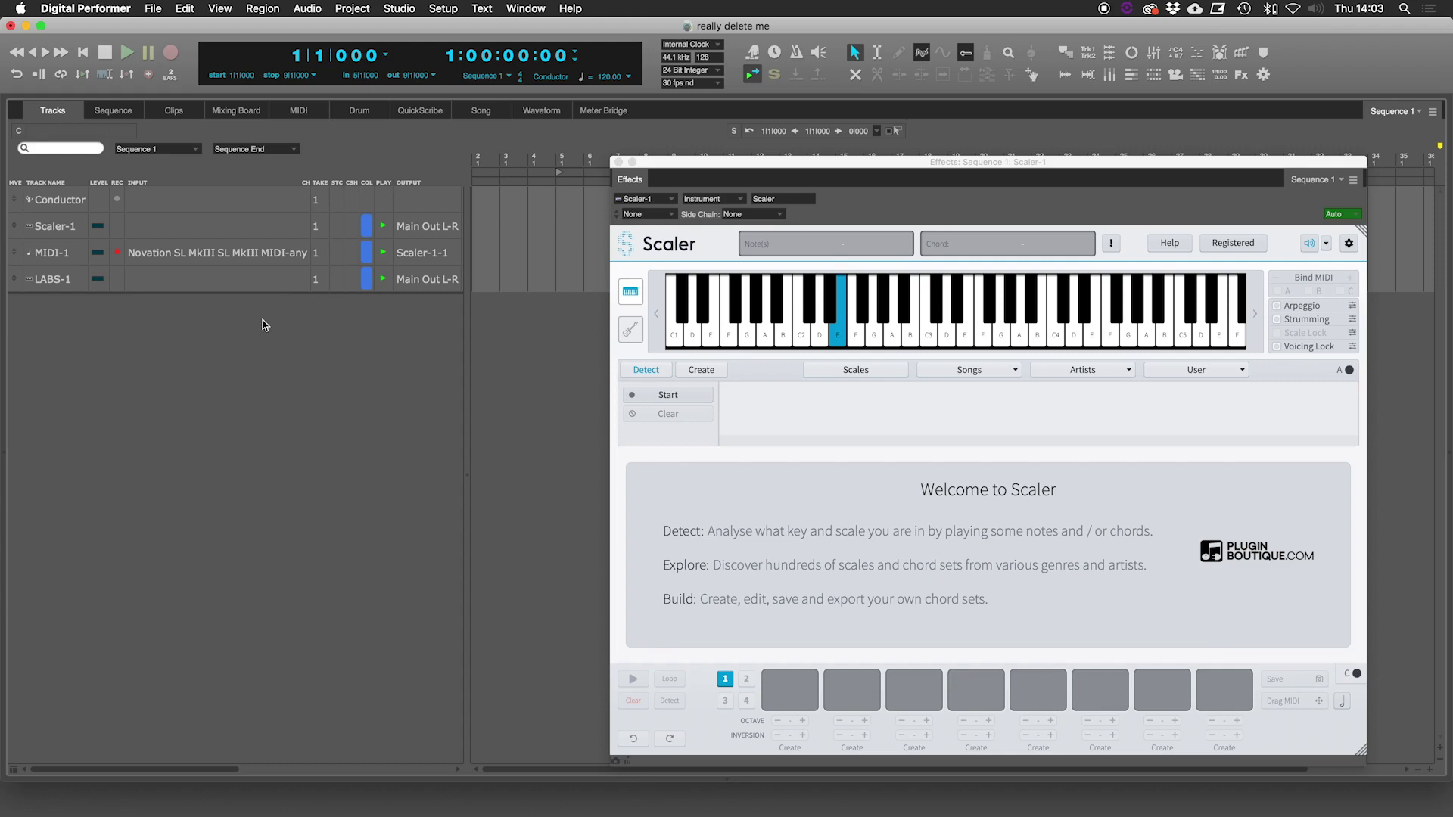
- Add a MIDI track, MIDI-2, with its input set to Scaler-1 > Scaler-1-any
click(365, 8)
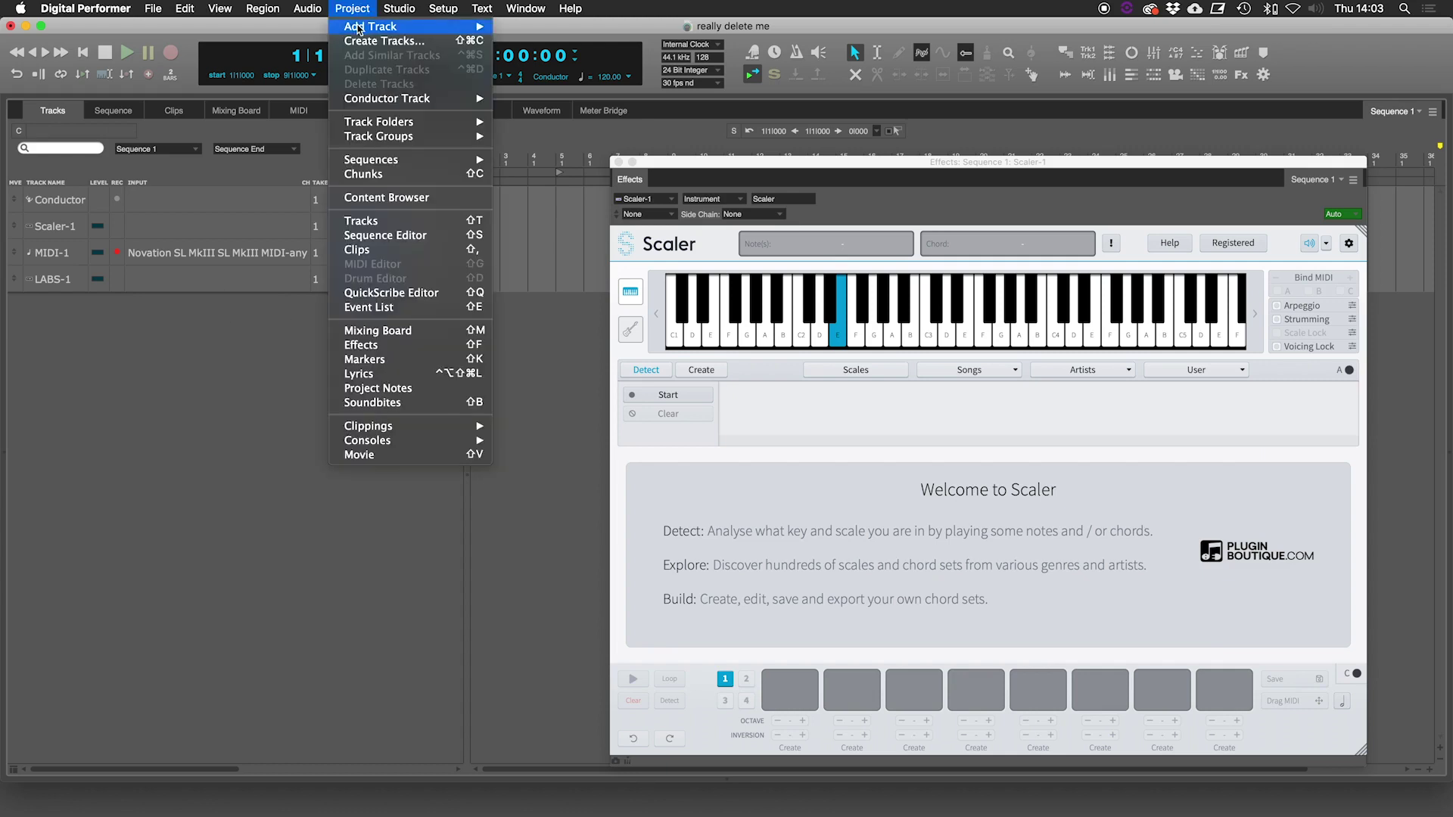
mouse_move(378, 27)
click(512, 34)
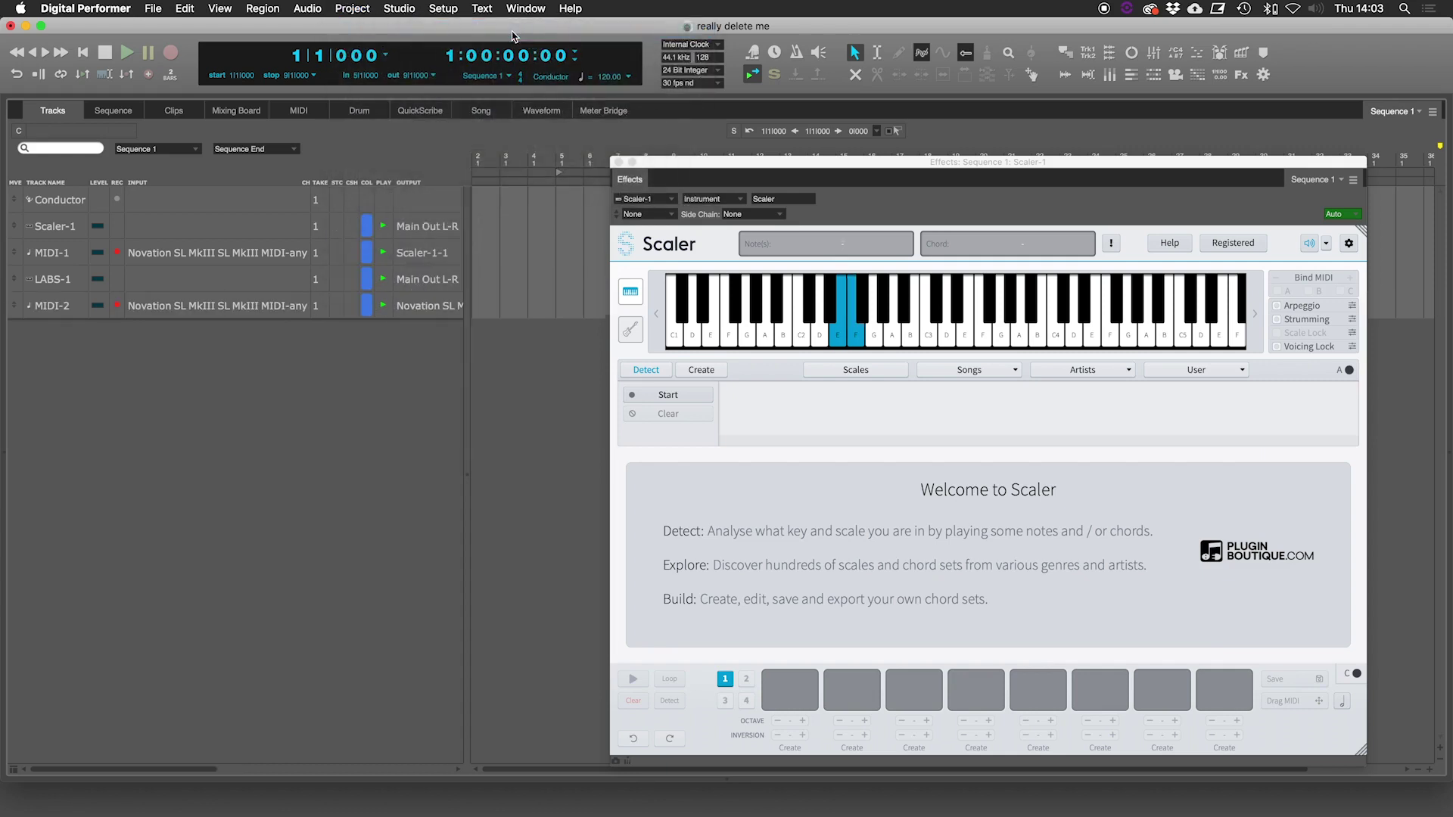
click(224, 308)
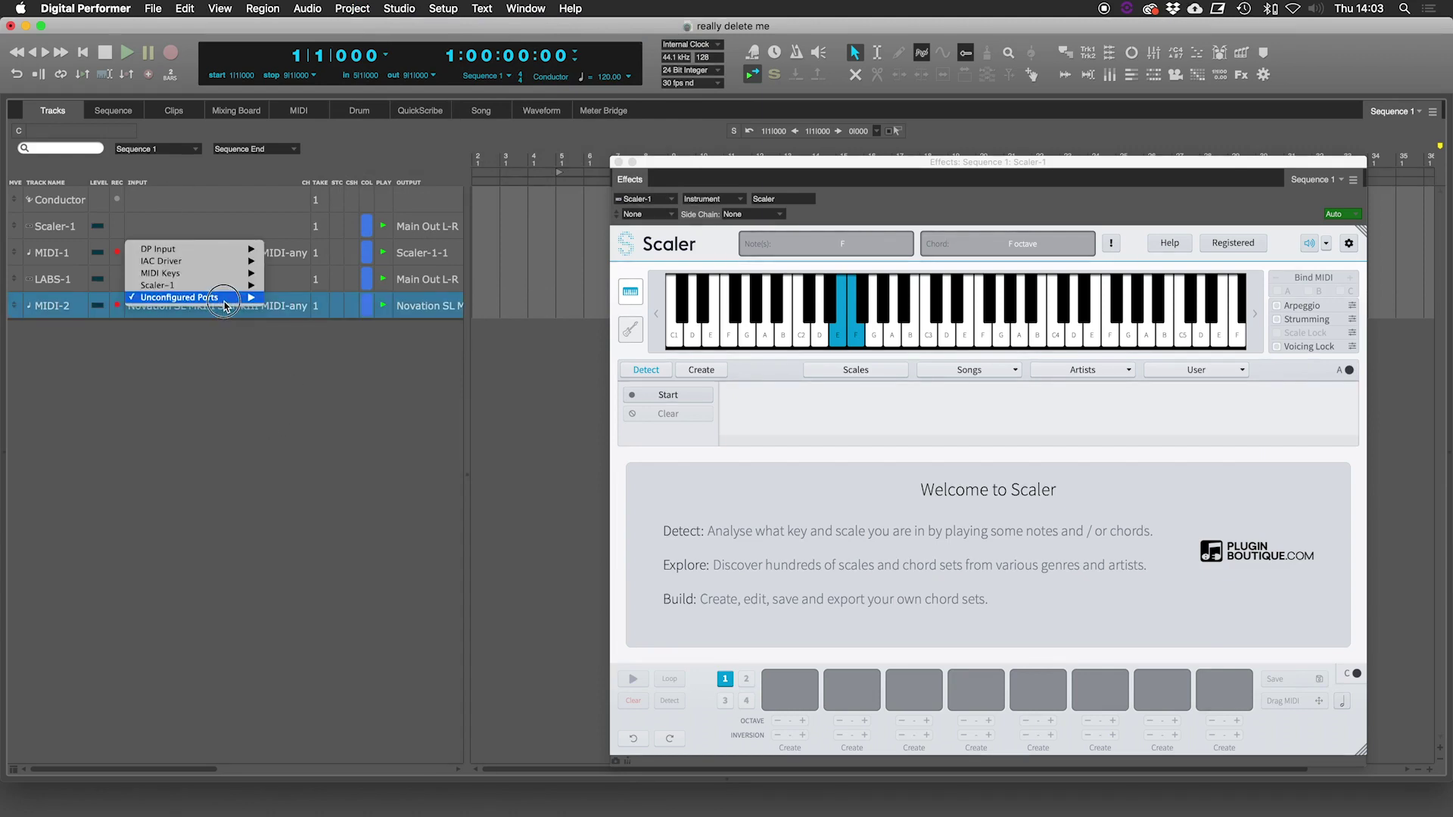
mouse_move(233, 293)
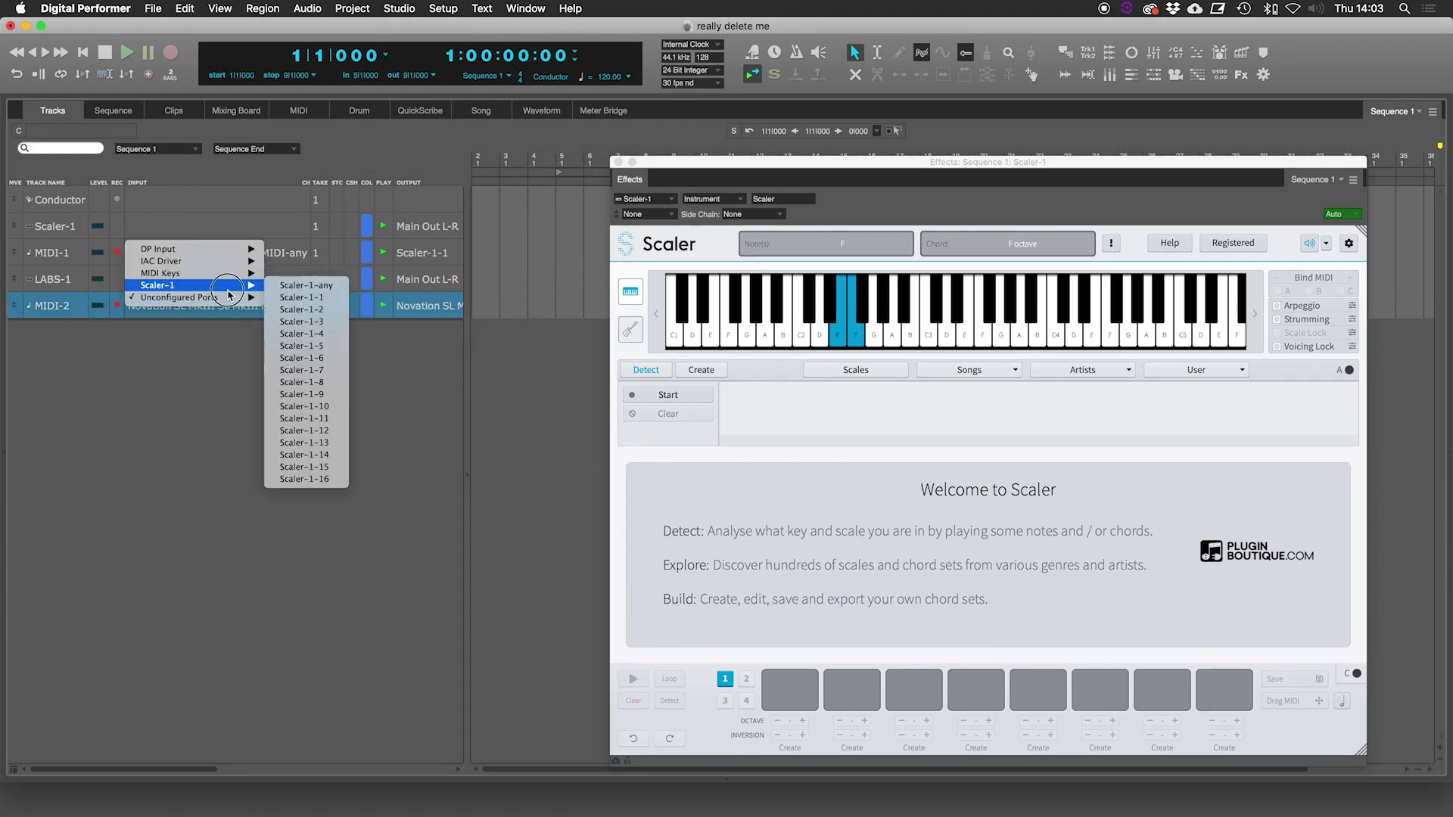
click(286, 286)
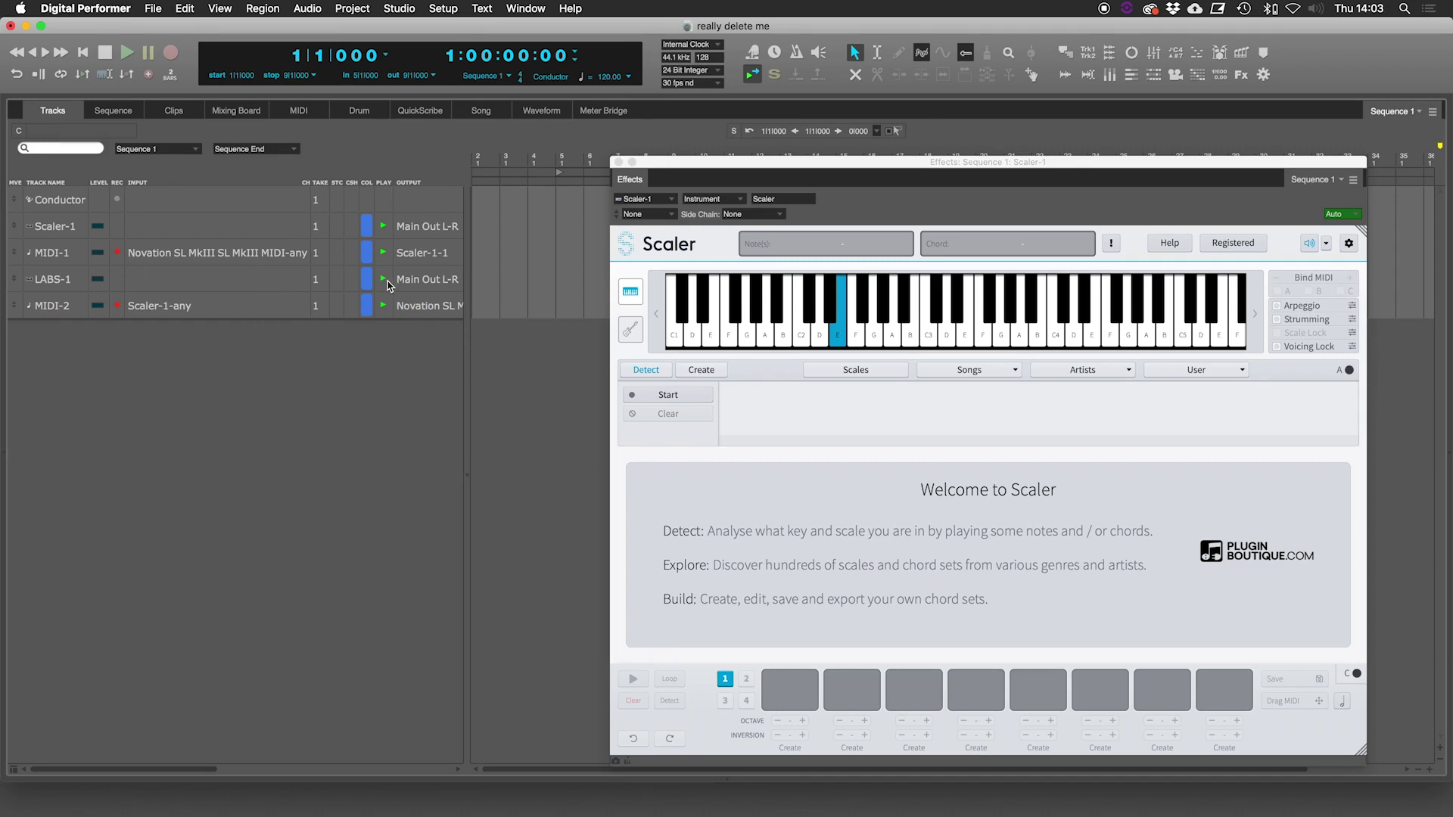
- Route MIDI-2's output to LABS-1 > LABS-1-1
click(424, 305)
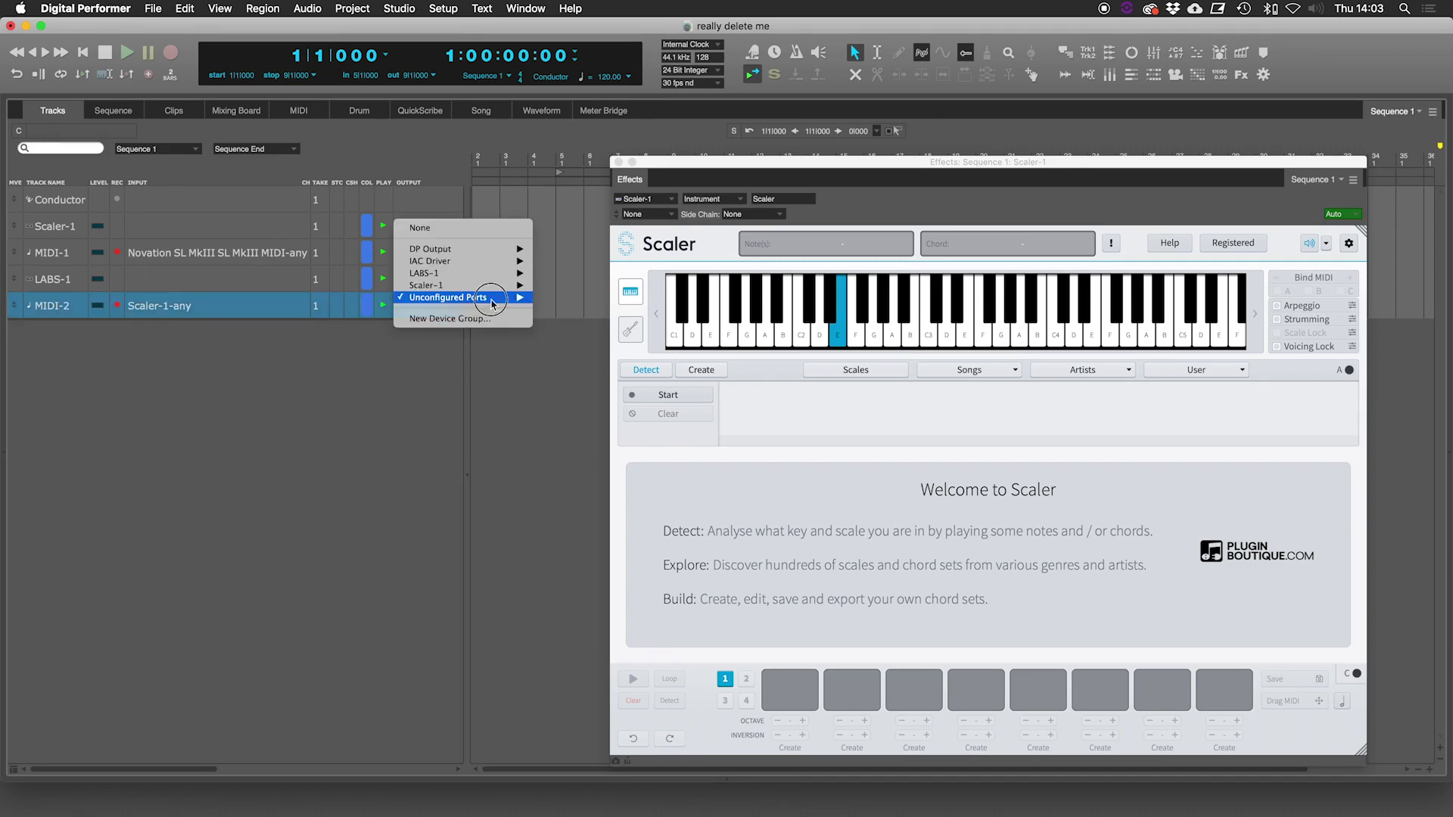
mouse_move(507, 273)
click(605, 273)
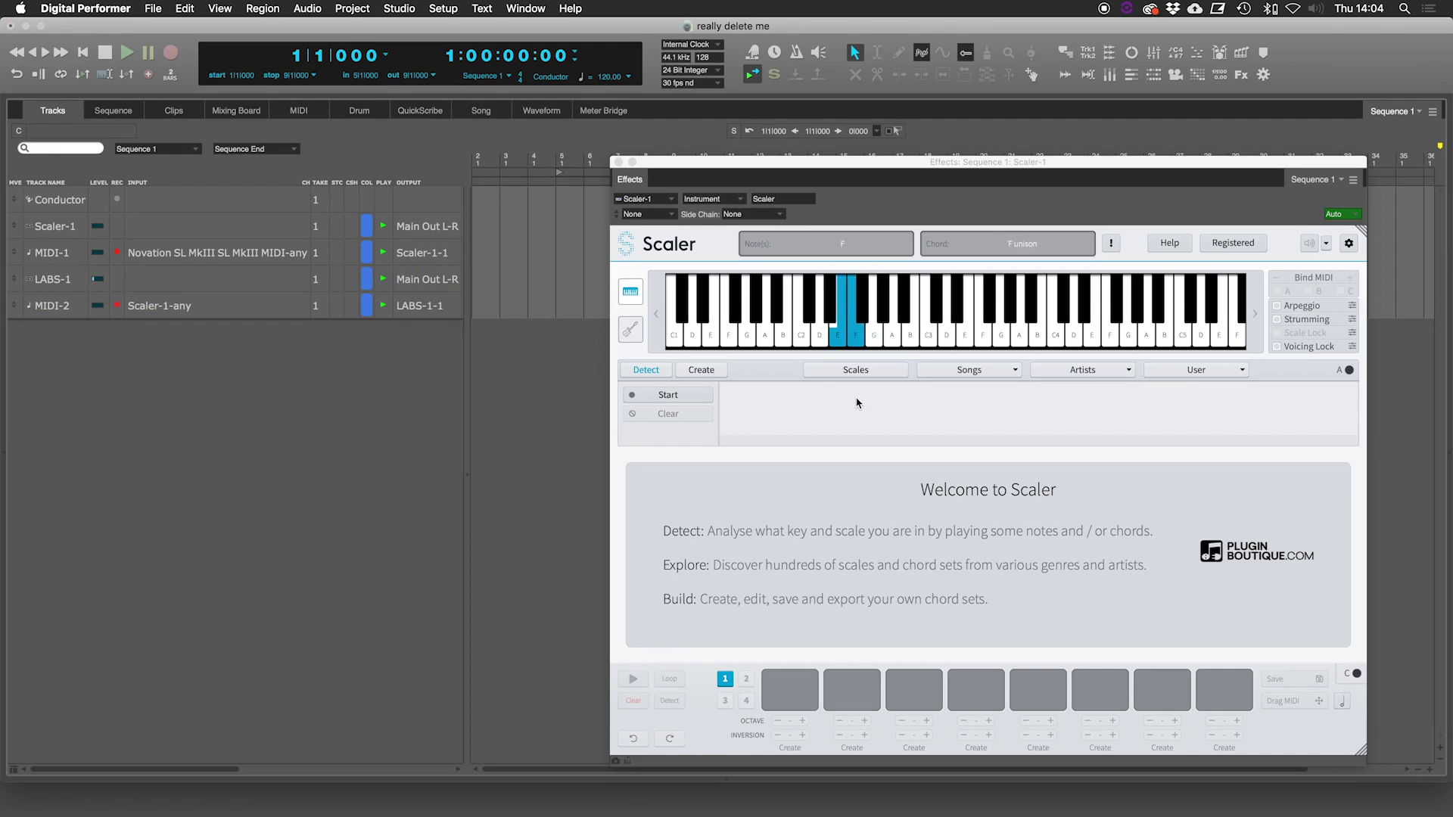
- Turn on Scaler's Arpeggio and run Detect while playing nine chords, yielding C Dorian
click(1302, 306)
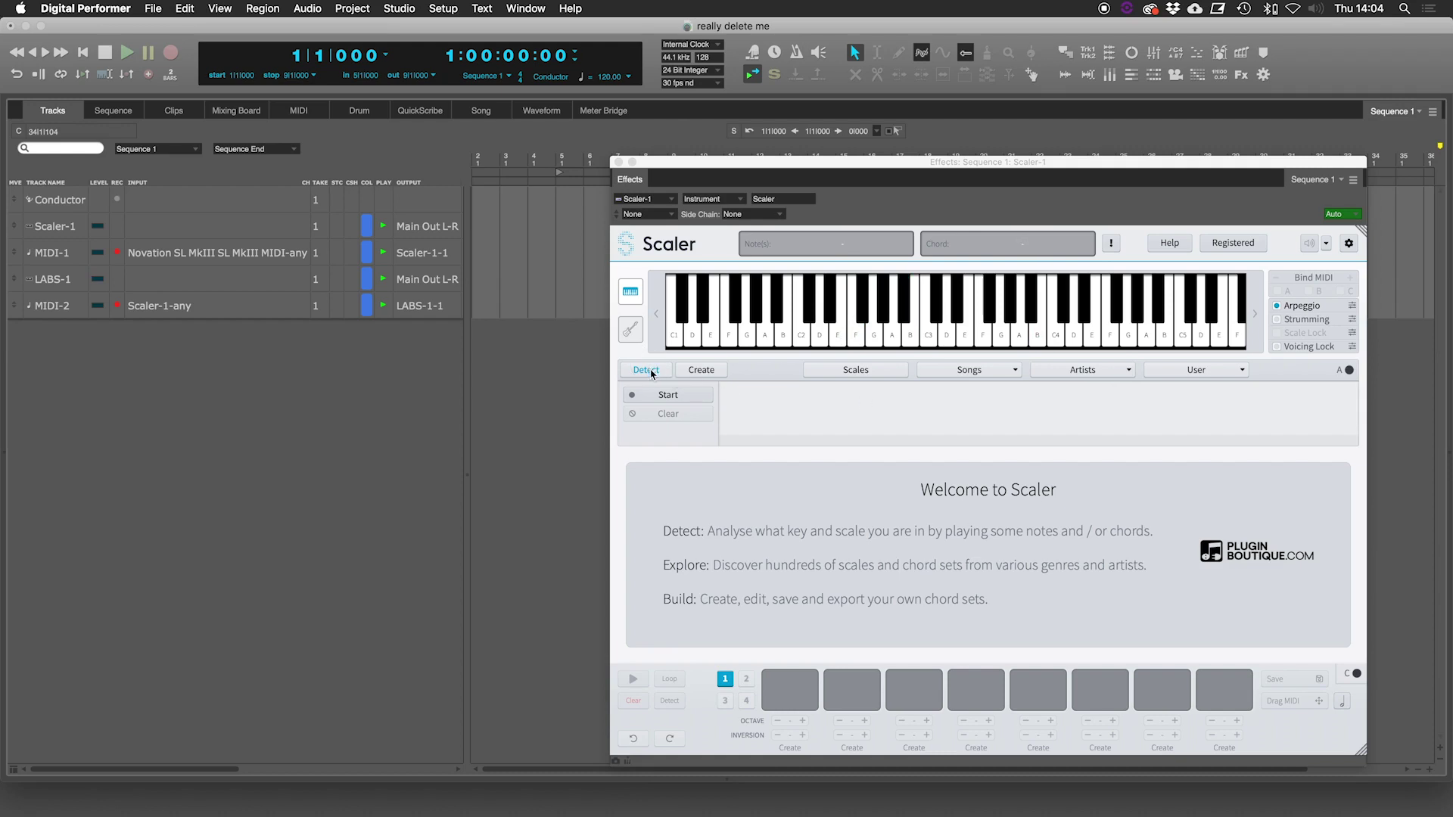
click(662, 402)
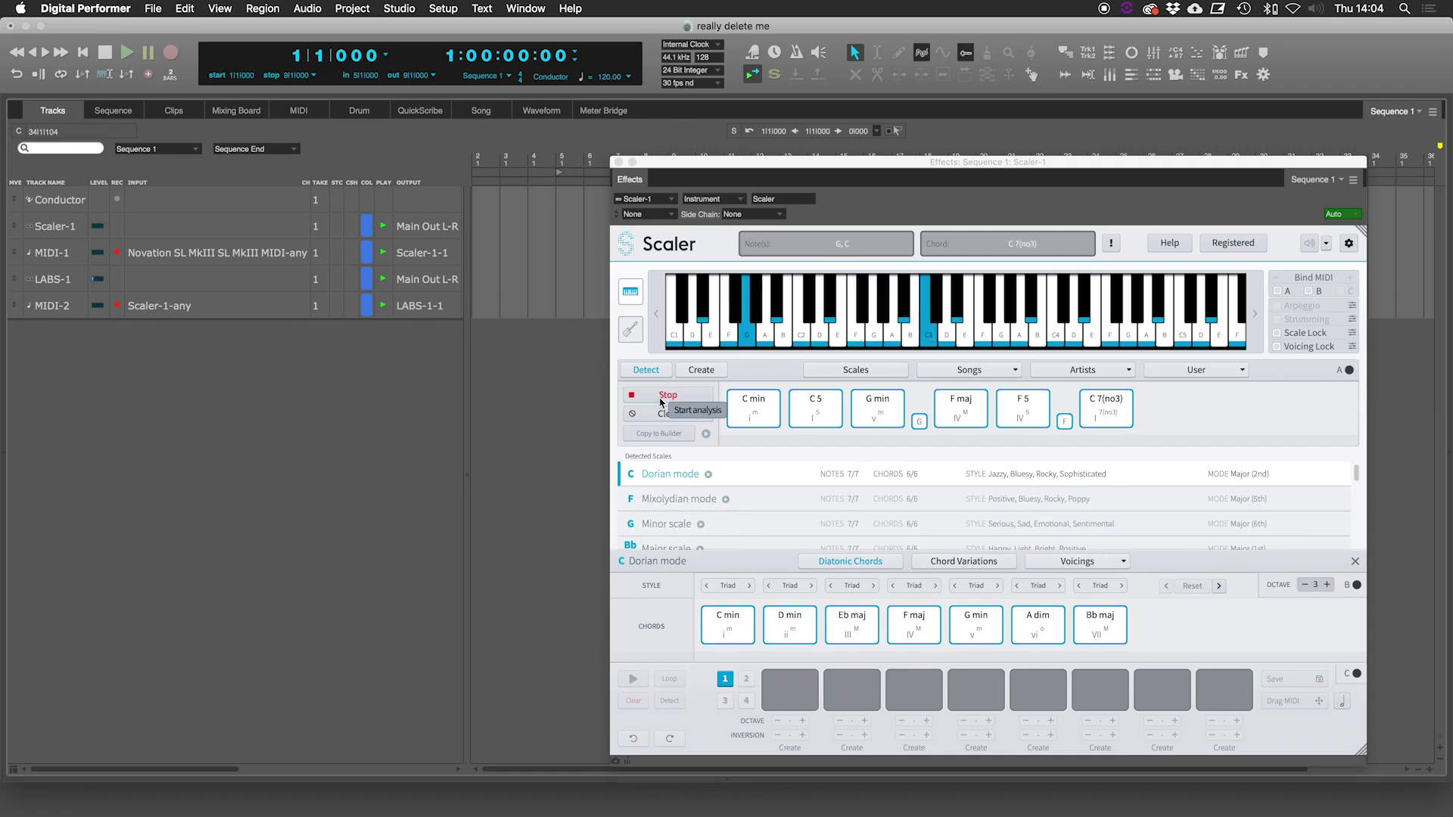
click(661, 396)
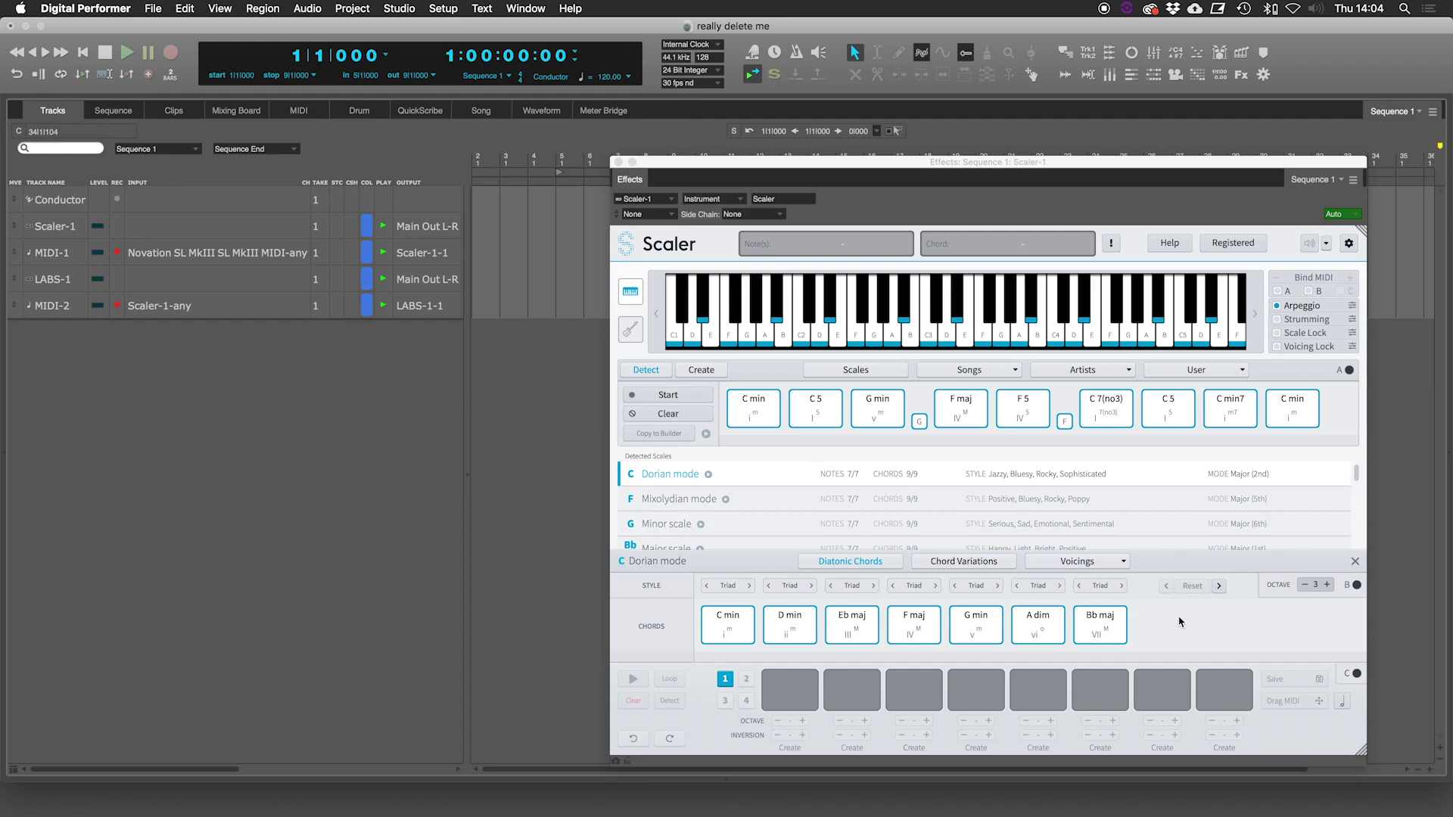
- Show the Mixing Board and confirm MIDI-2's input still reads Scaler-1-any
click(247, 113)
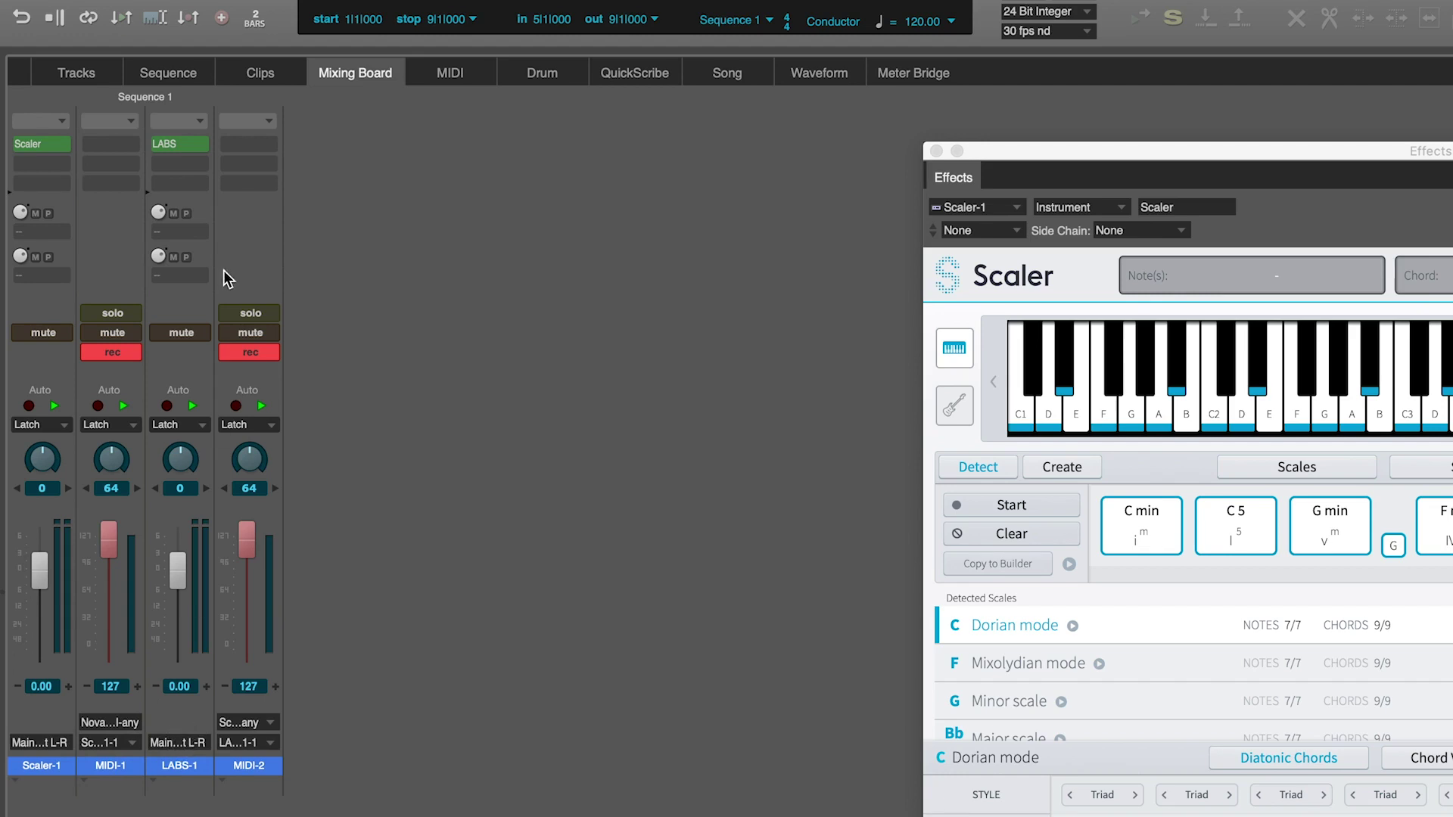
click(245, 727)
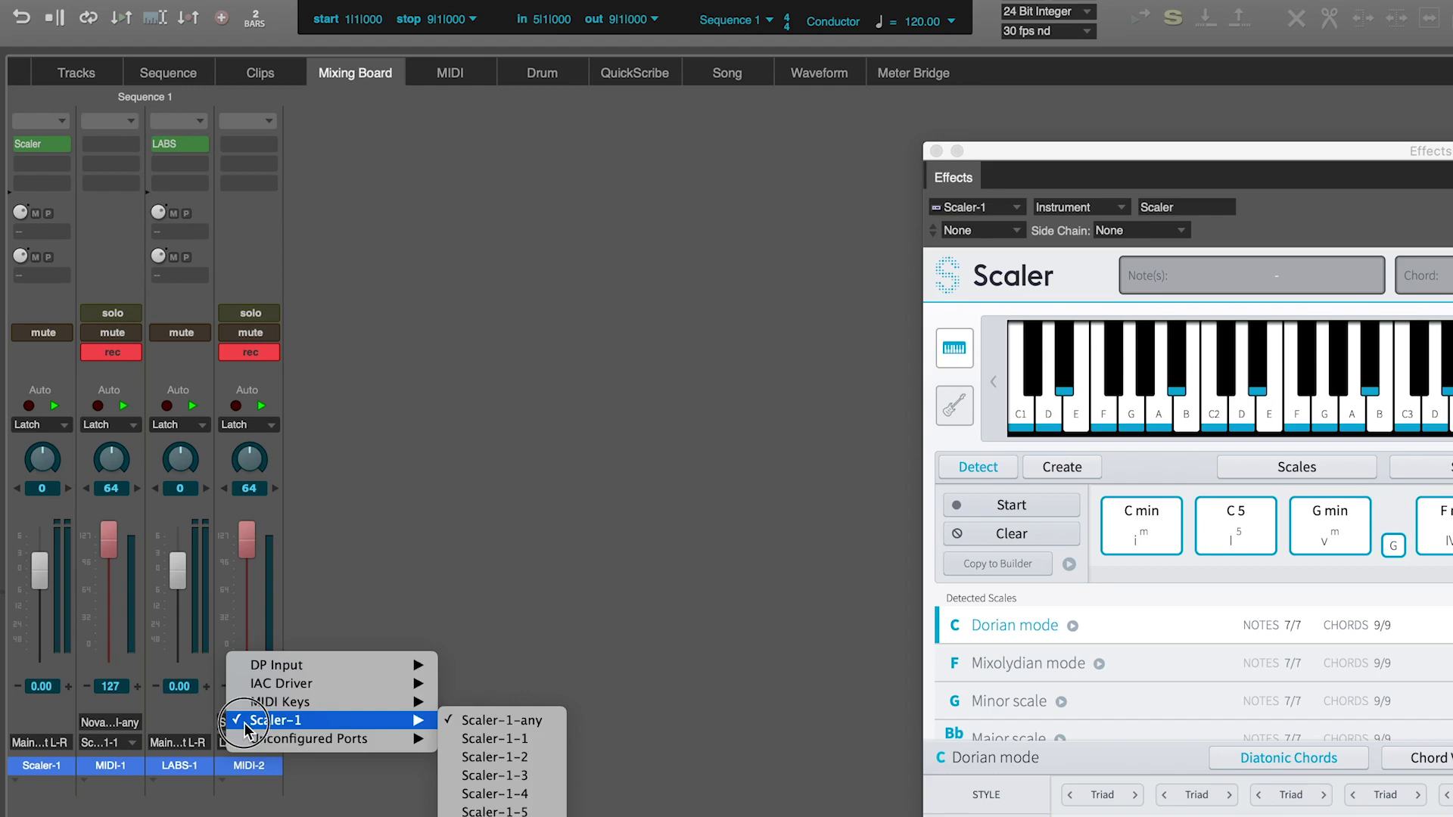
click(323, 725)
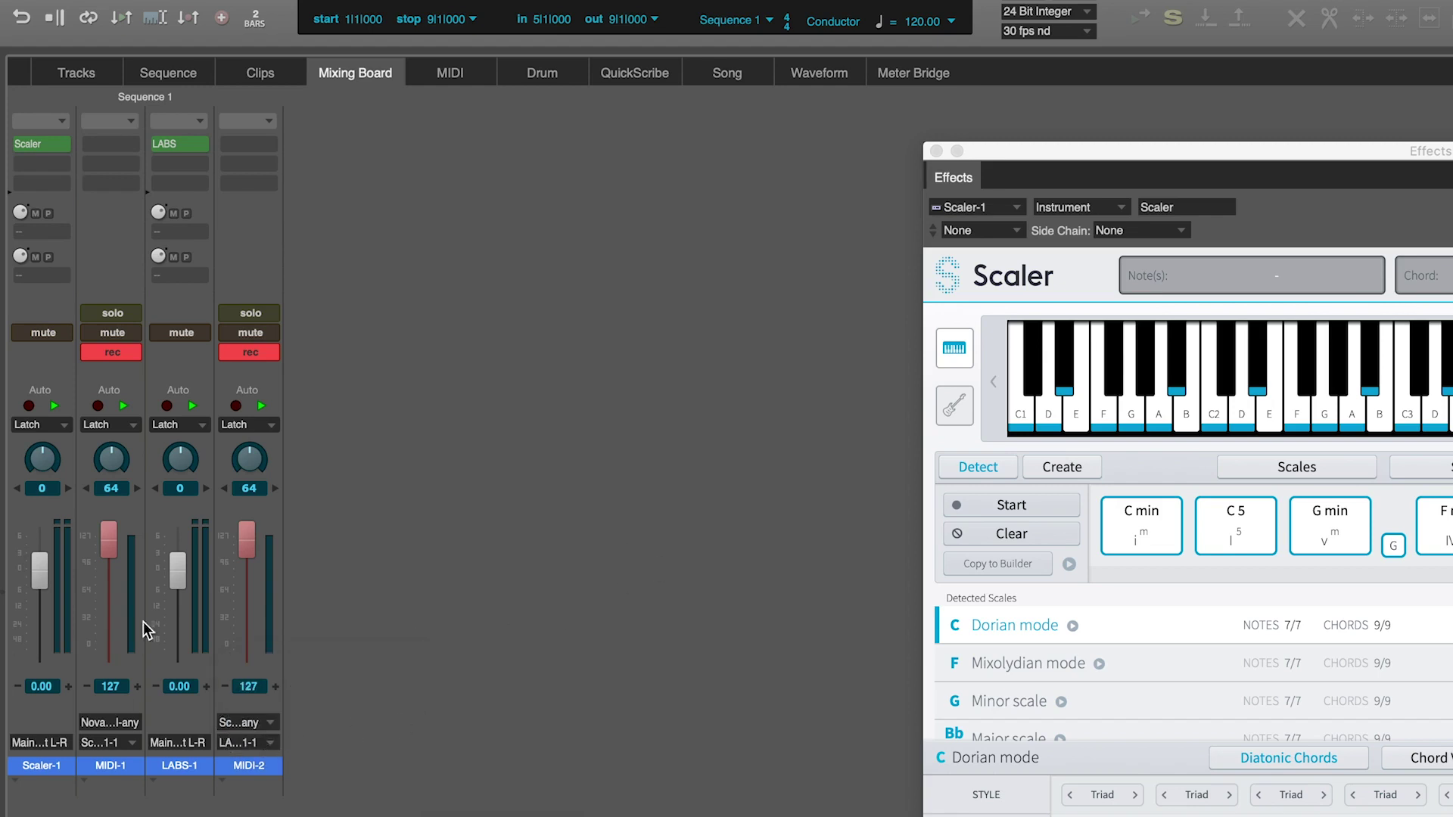